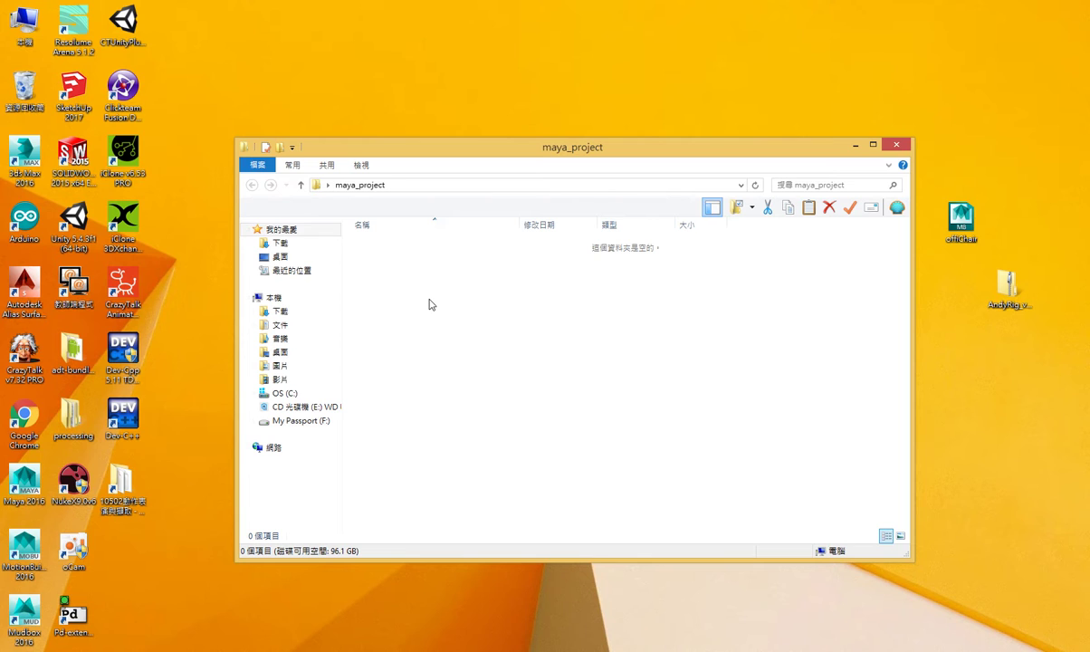
# Step: Create a folder named anticaption inside maya_project and open it
pyautogui.moveTo(486, 455)
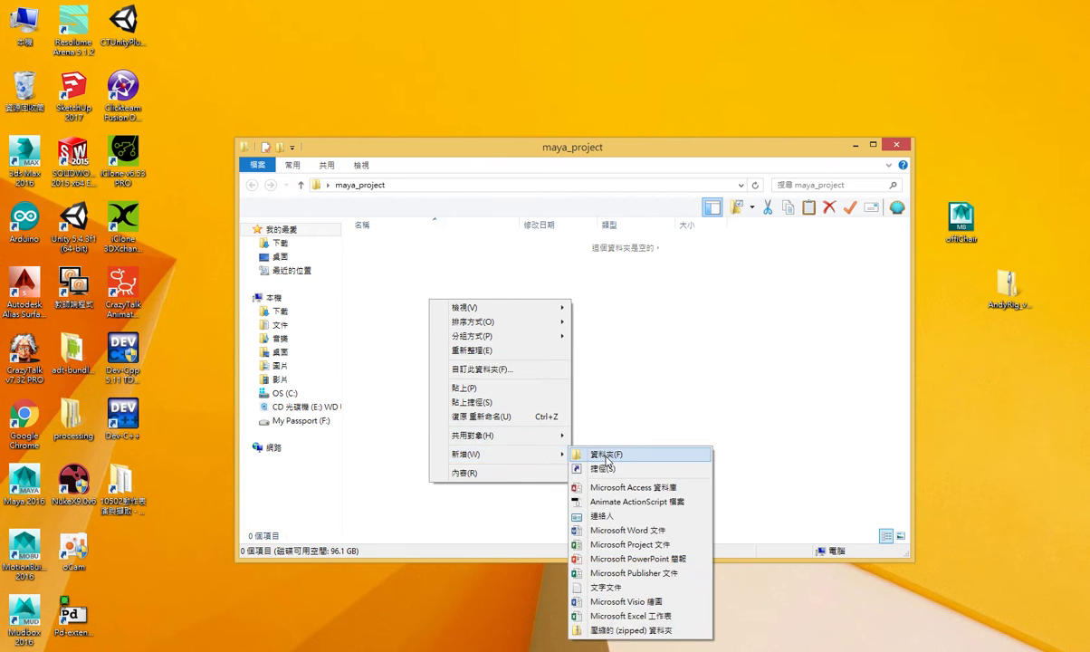
pyautogui.click(606, 454)
pyautogui.write('anticaption')
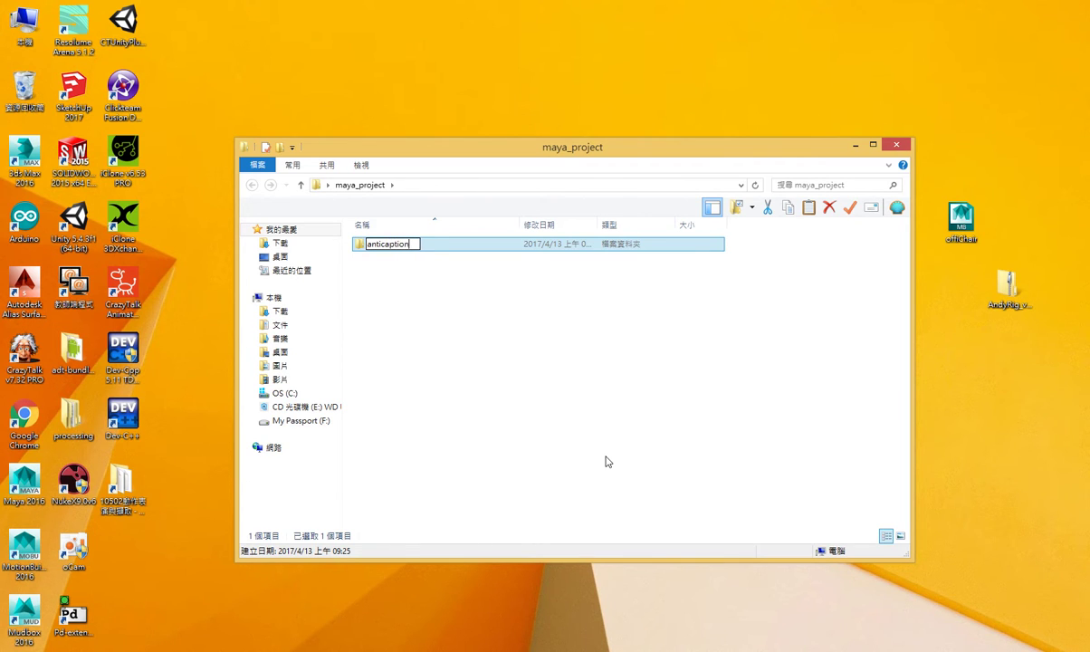
pyautogui.press('Return')
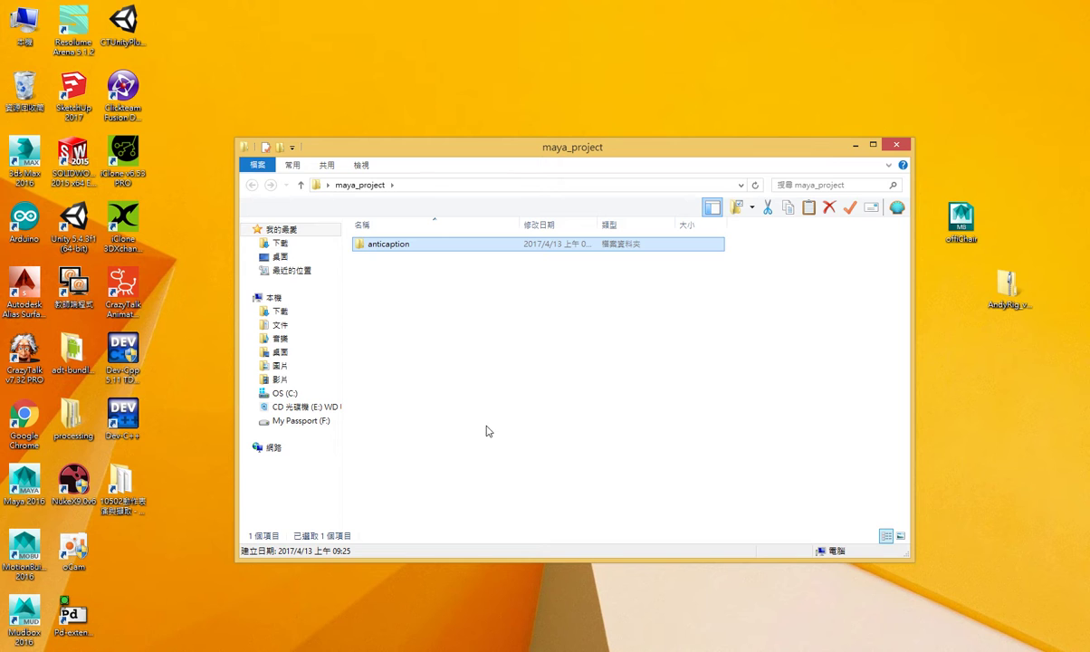
pyautogui.doubleClick(389, 246)
pyautogui.moveTo(477, 158); pyautogui.dragTo(485, 91)
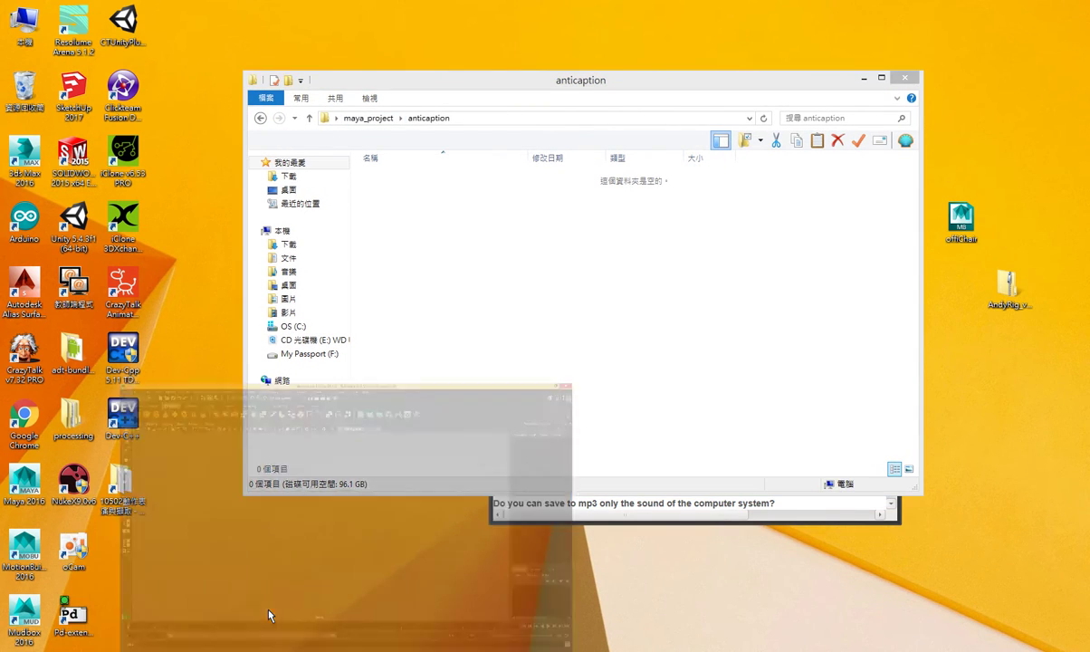
# Step: Switch to Maya and set the project to the desktop folder maya_project/anticaption, creating a default workspace there
pyautogui.click(252, 573)
pyautogui.click(13, 21)
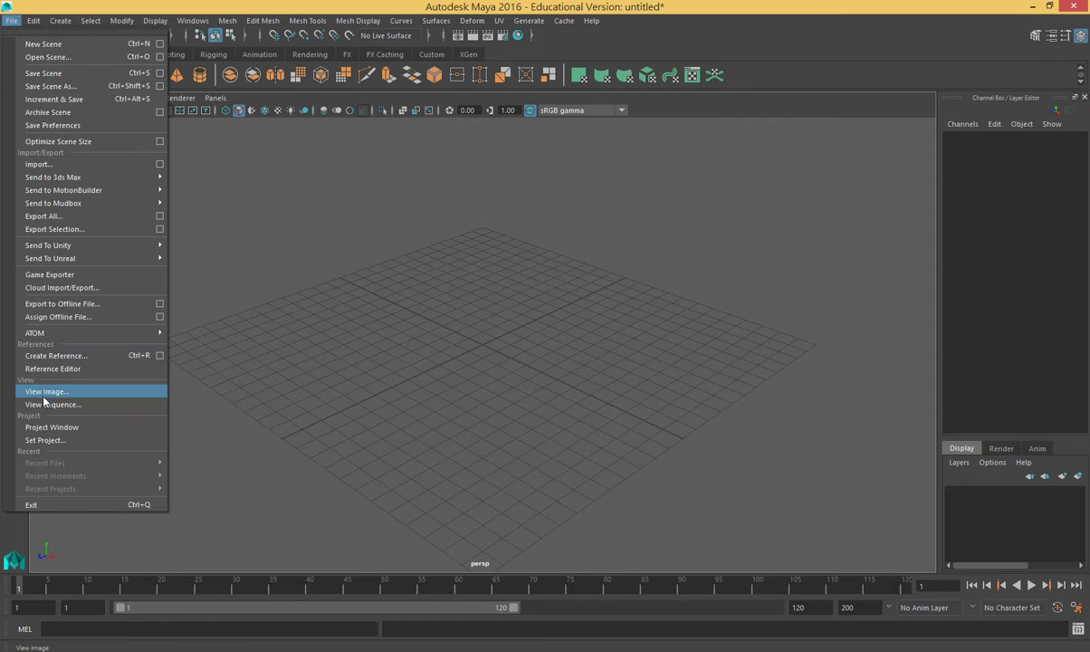
pyautogui.click(75, 449)
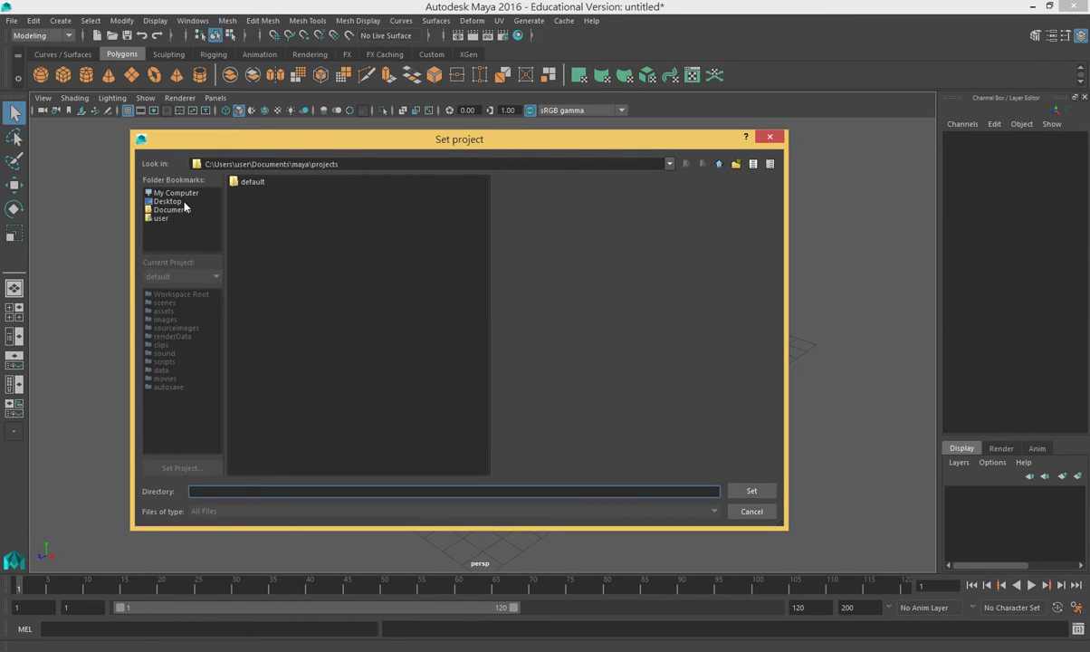
pyautogui.click(181, 202)
pyautogui.doubleClick(262, 202)
pyautogui.click(249, 180)
pyautogui.click(739, 494)
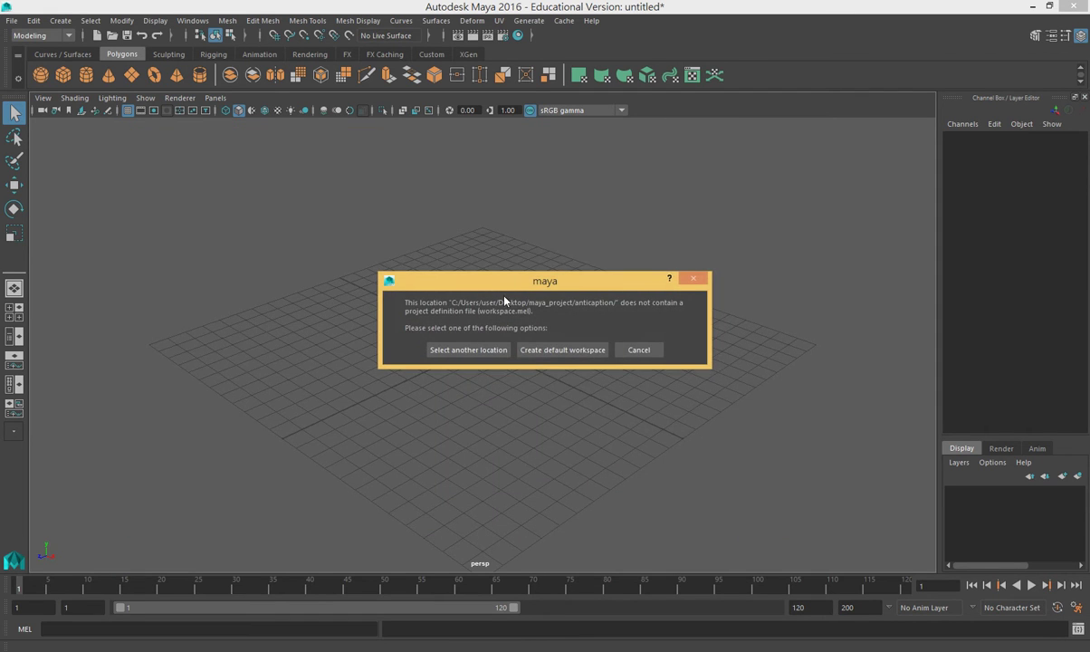
pyautogui.click(547, 351)
# Step: Generate the anticaption project's subfolders by accepting the default locations in the Project Window
pyautogui.click(12, 21)
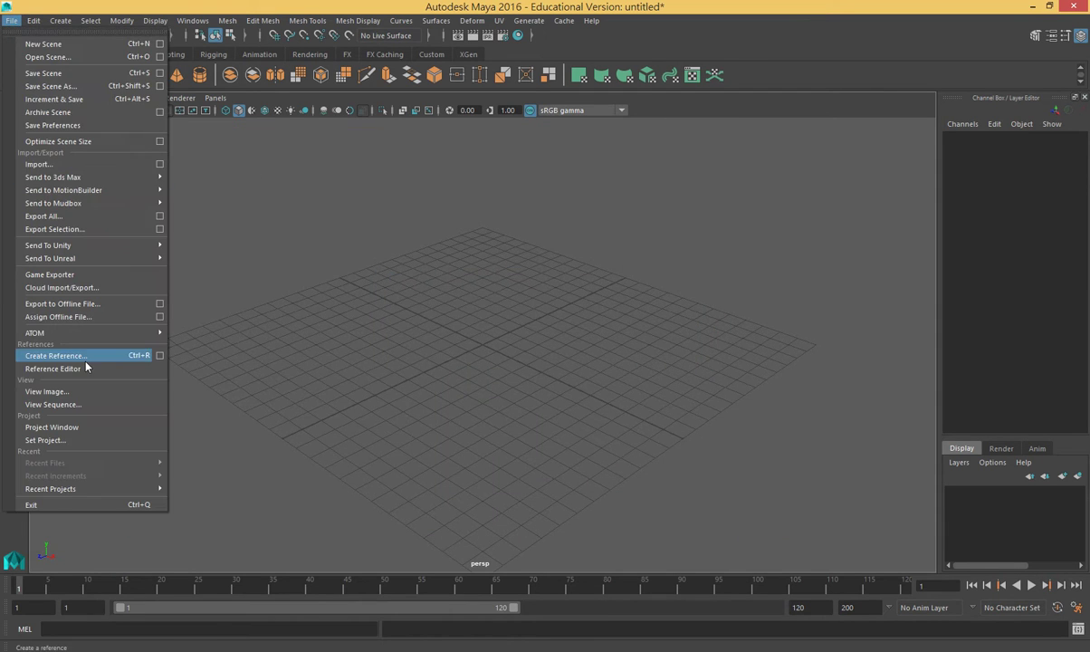
pyautogui.click(65, 401)
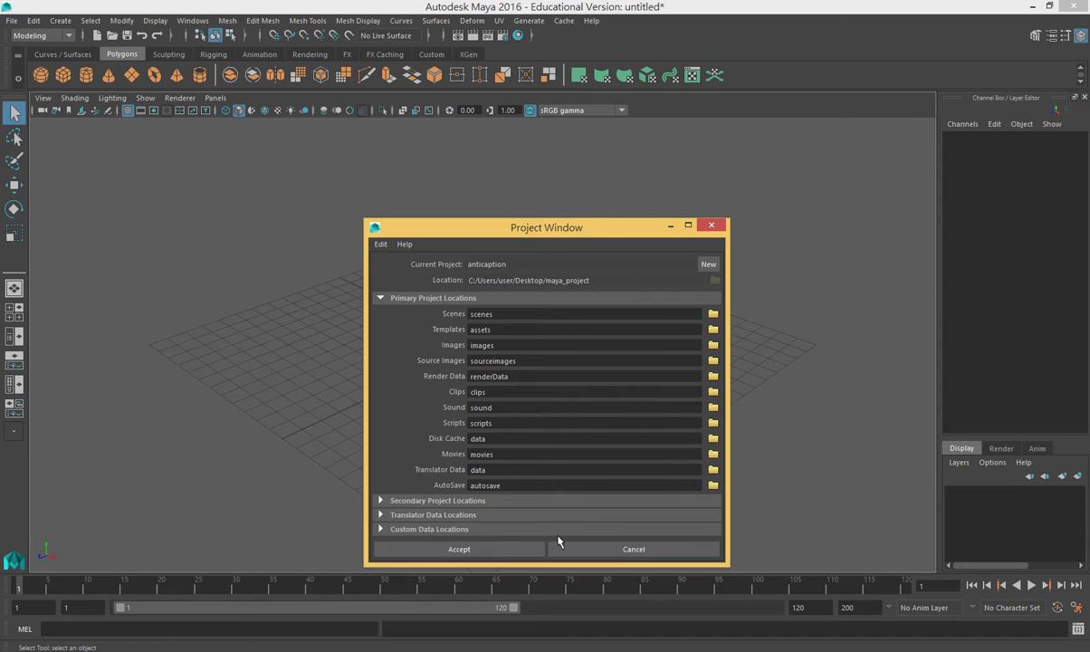
pyautogui.click(501, 550)
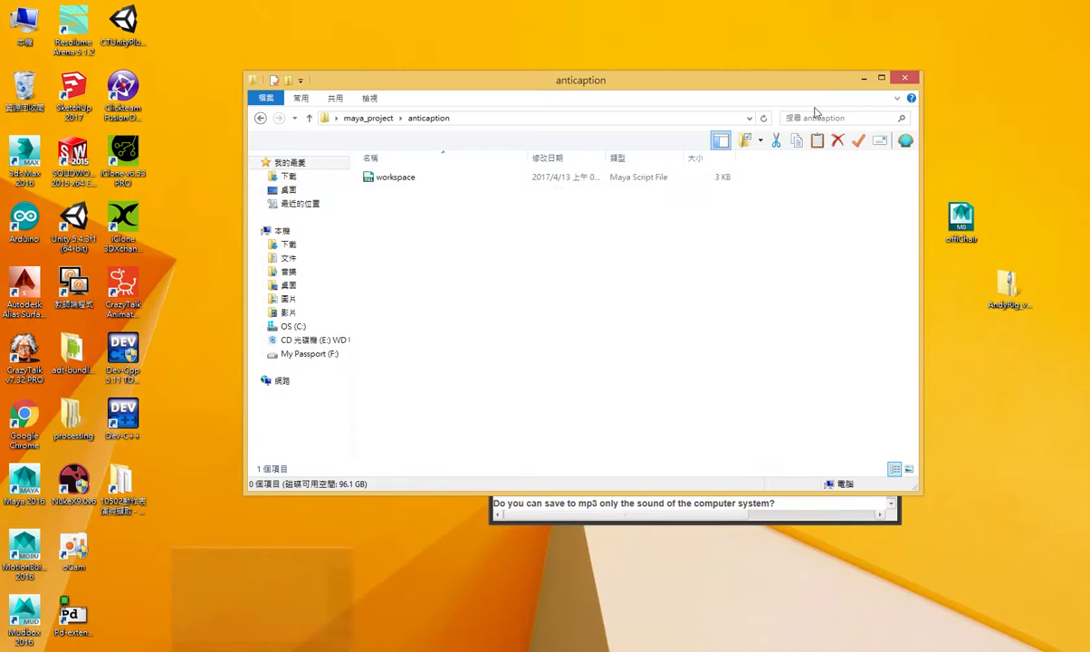
# Step: Switch to the file manager and extract the desktop archive AndyRig_v1.4.6 into a desktop folder of the same name
pyautogui.moveTo(412, 78); pyautogui.dragTo(213, 16)
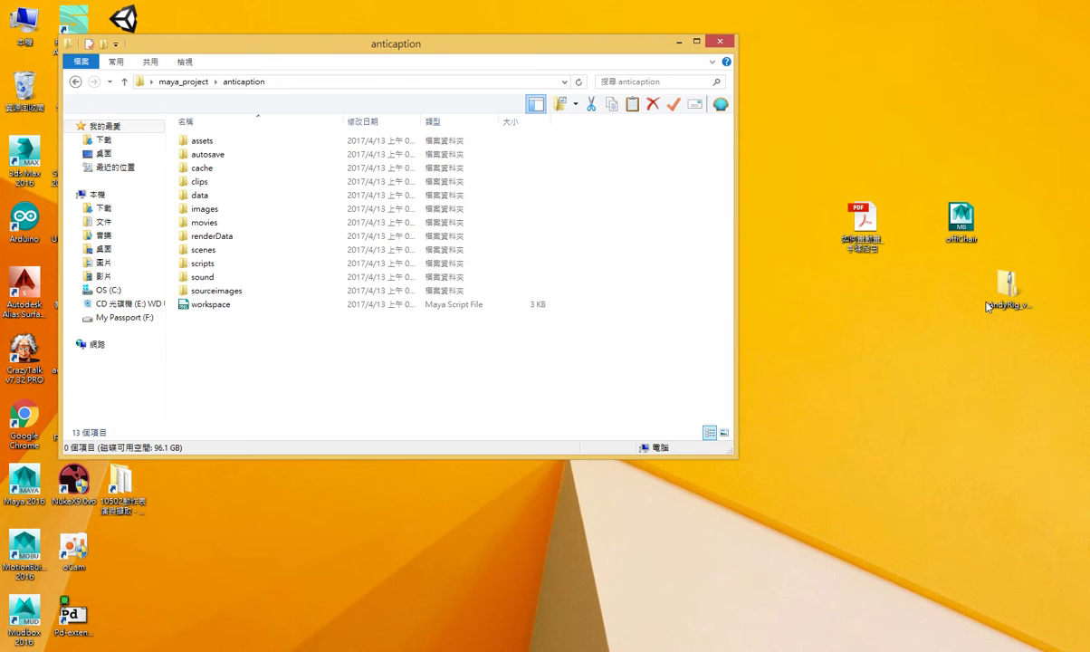
pyautogui.moveTo(480, 49); pyautogui.dragTo(623, 17)
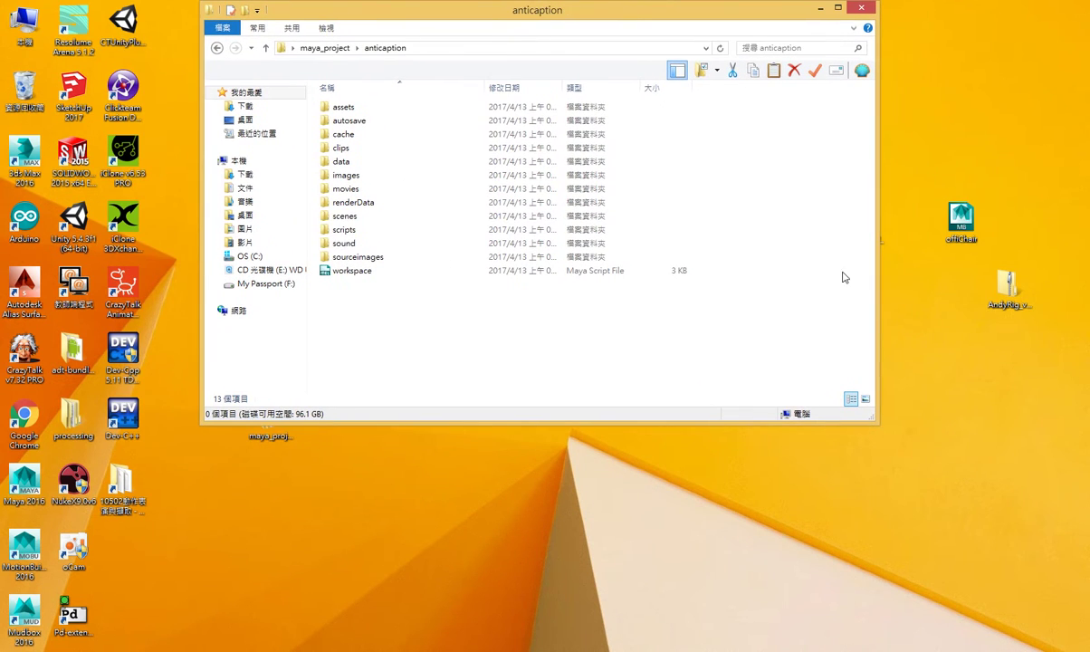
pyautogui.rightClick(997, 296)
pyautogui.click(1013, 306)
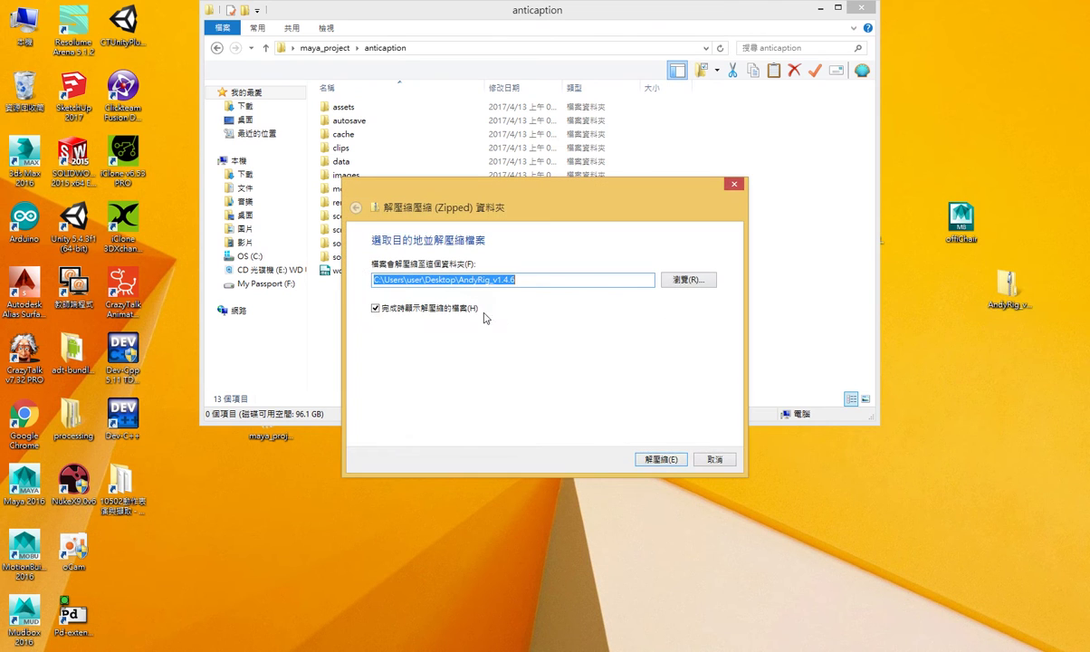
pyautogui.click(660, 460)
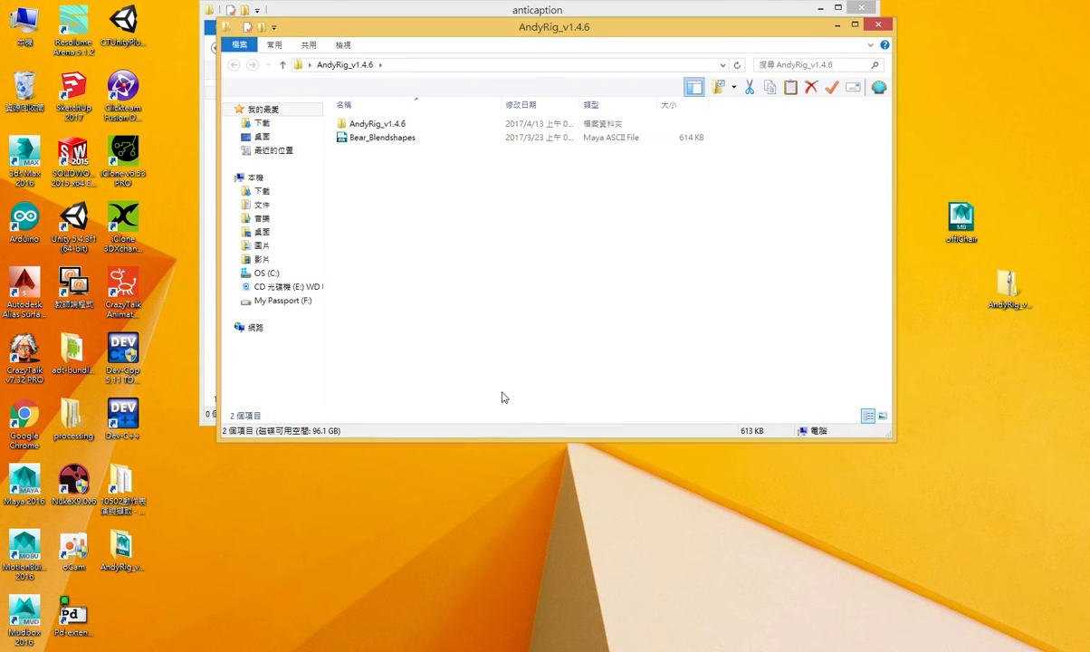
# Step: Open the inner AndyRig_v1.4.6 folder of the extracted files, with its window placed beside the anticaption folder
pyautogui.moveTo(494, 34); pyautogui.dragTo(645, 125)
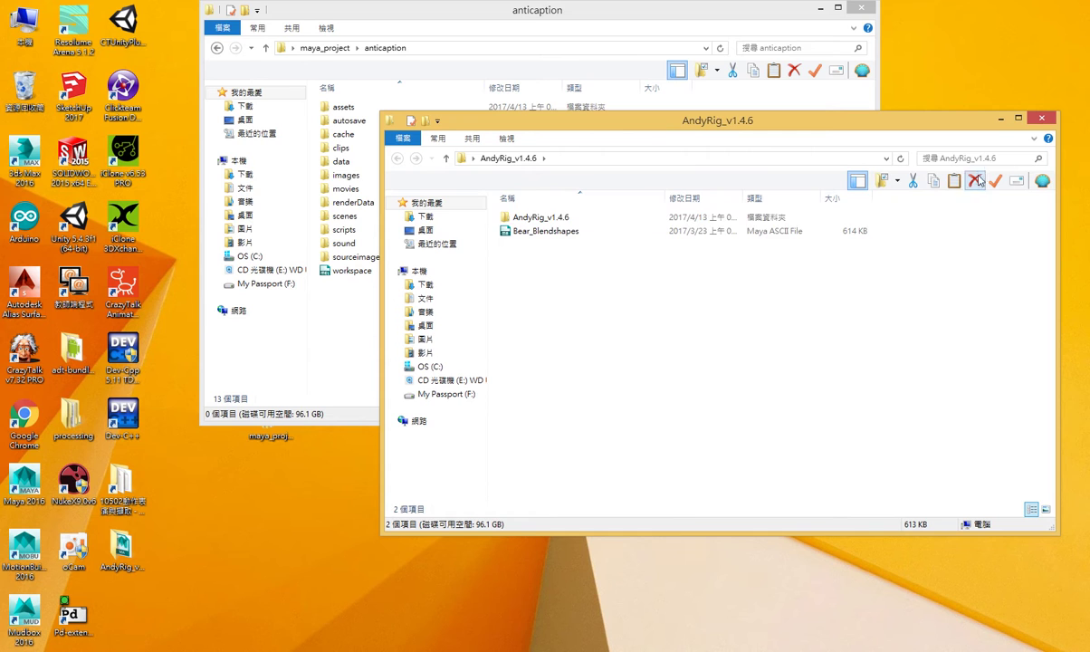
pyautogui.click(980, 116)
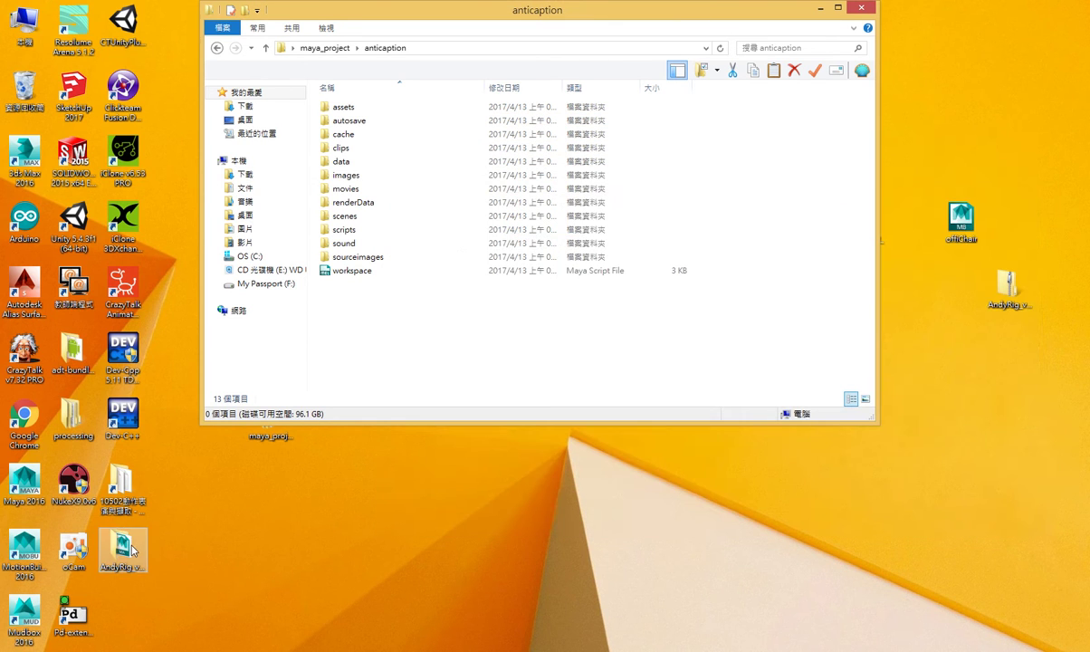
pyautogui.doubleClick(125, 538)
pyautogui.moveTo(710, 111); pyautogui.dragTo(914, 122)
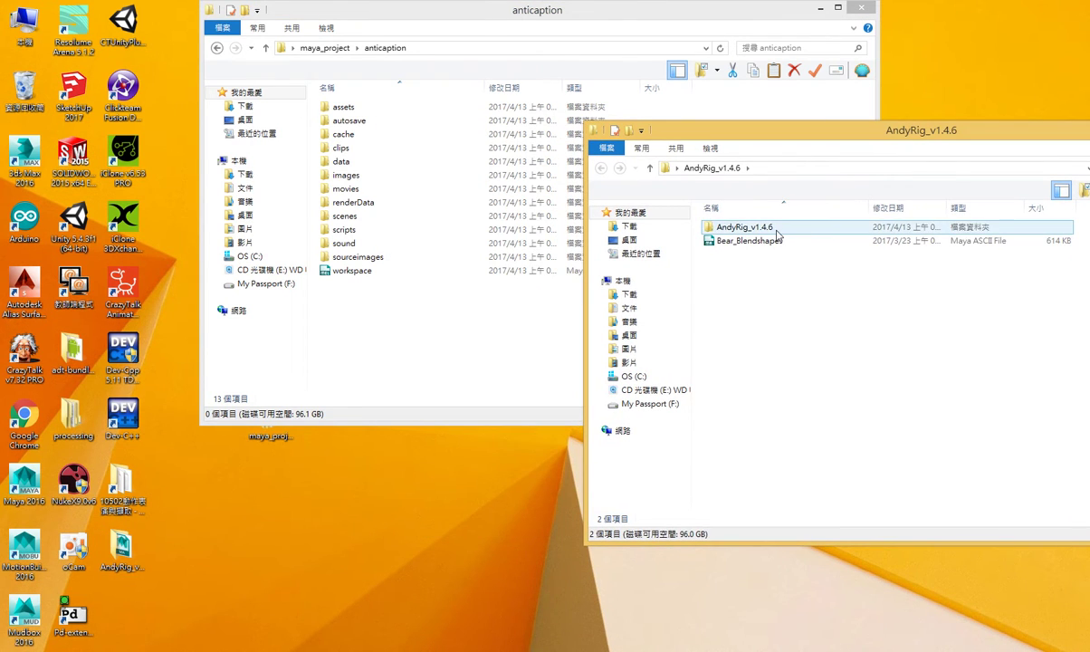
pyautogui.doubleClick(744, 227)
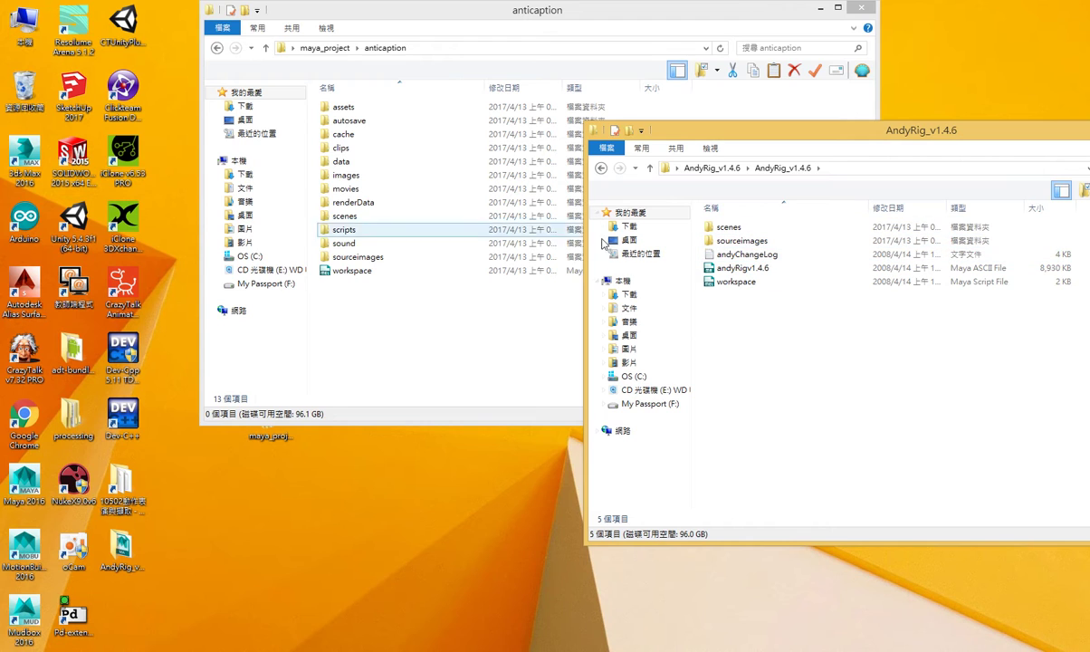
# Step: Move the andyRigv1.4.6 scene file from the extracted rig's scenes folder into the anticaption project's scenes folder
pyautogui.doubleClick(344, 217)
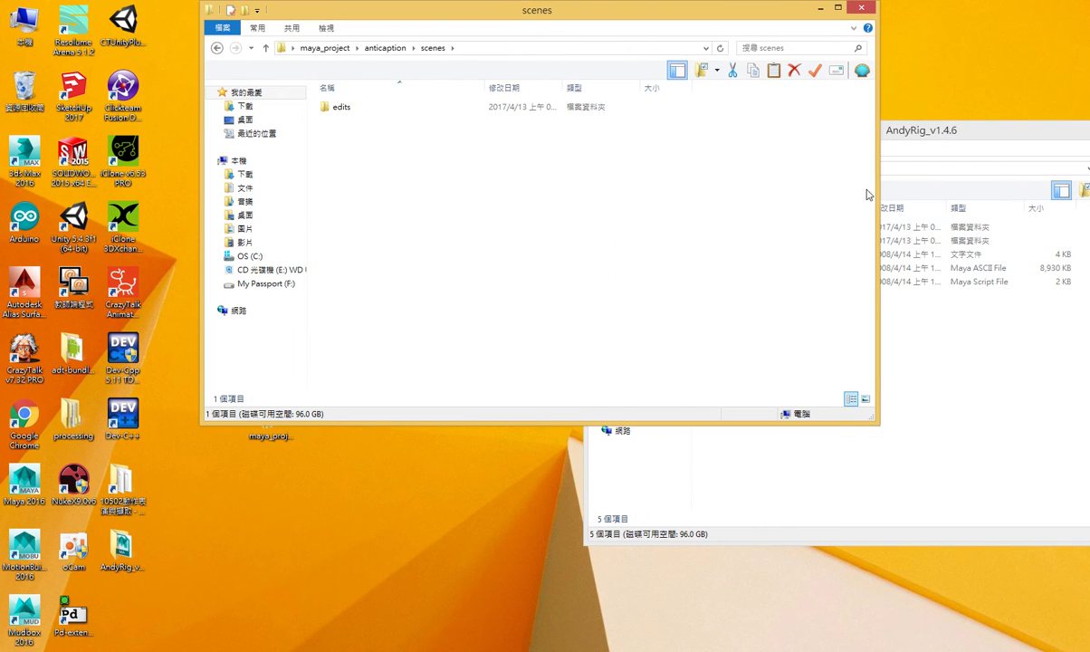
pyautogui.moveTo(880, 188); pyautogui.dragTo(570, 187)
pyautogui.doubleClick(730, 228)
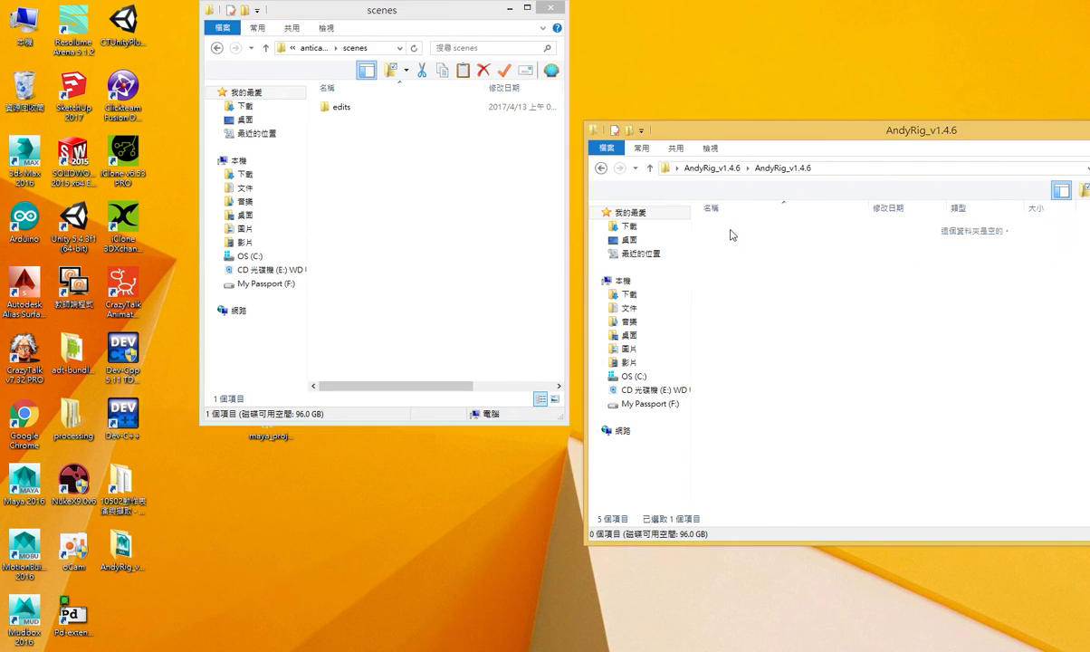
pyautogui.moveTo(740, 257); pyautogui.dragTo(453, 236)
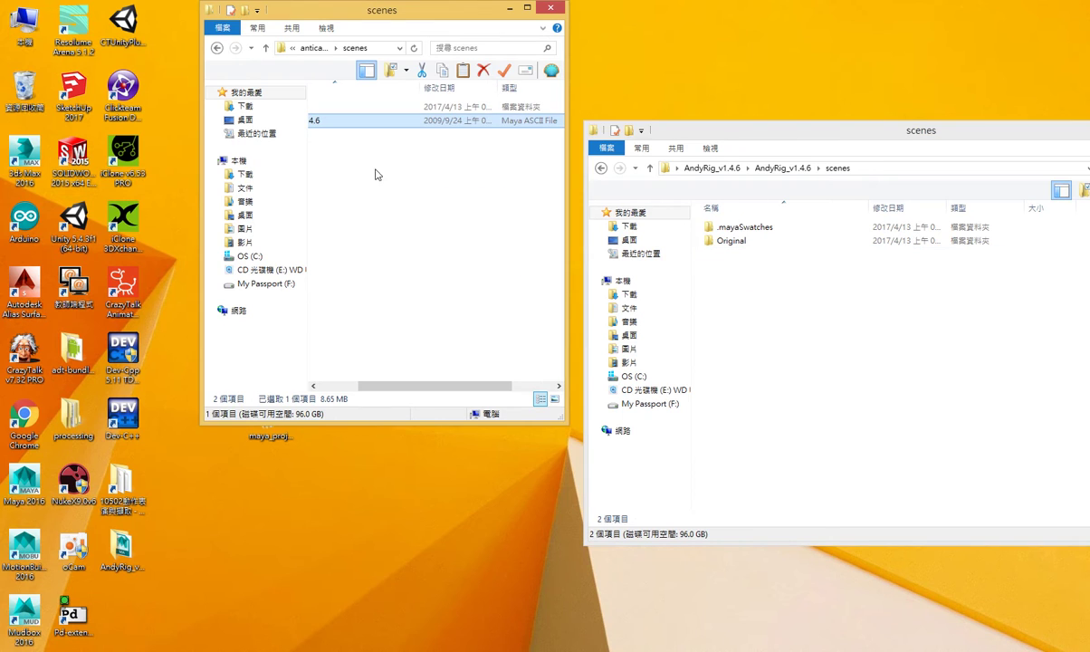
# Step: Open the sourceimages folders of both the anticaption project and the extracted rig, keeping both windows accessible
pyautogui.click(217, 47)
pyautogui.doubleClick(358, 256)
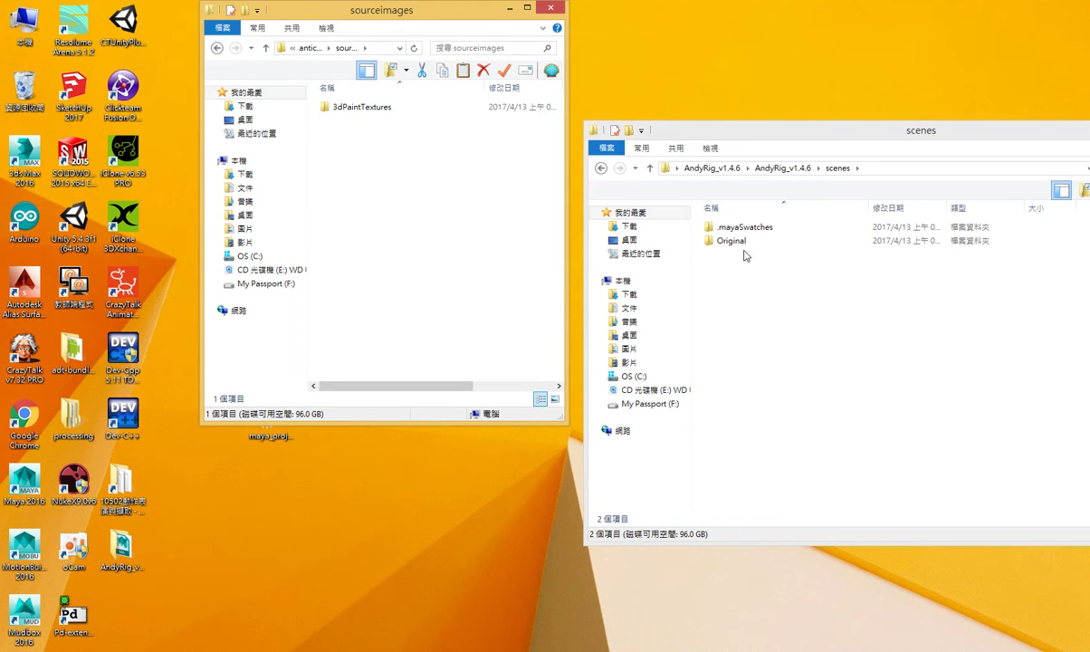
pyautogui.click(602, 169)
pyautogui.doubleClick(724, 240)
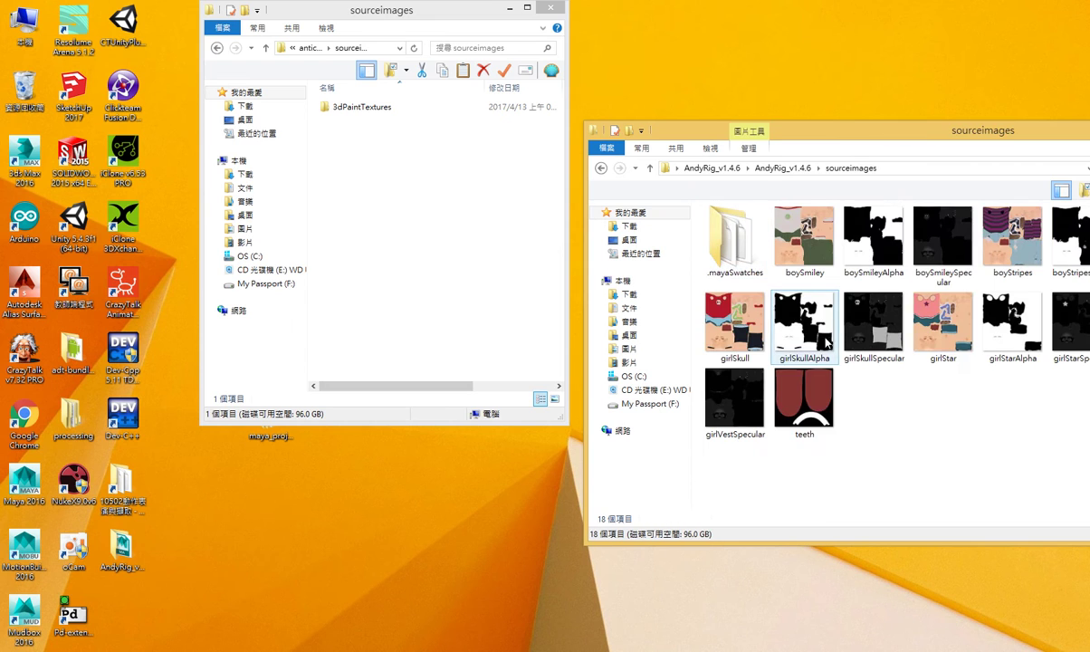
pyautogui.moveTo(905, 136); pyautogui.dragTo(905, 120)
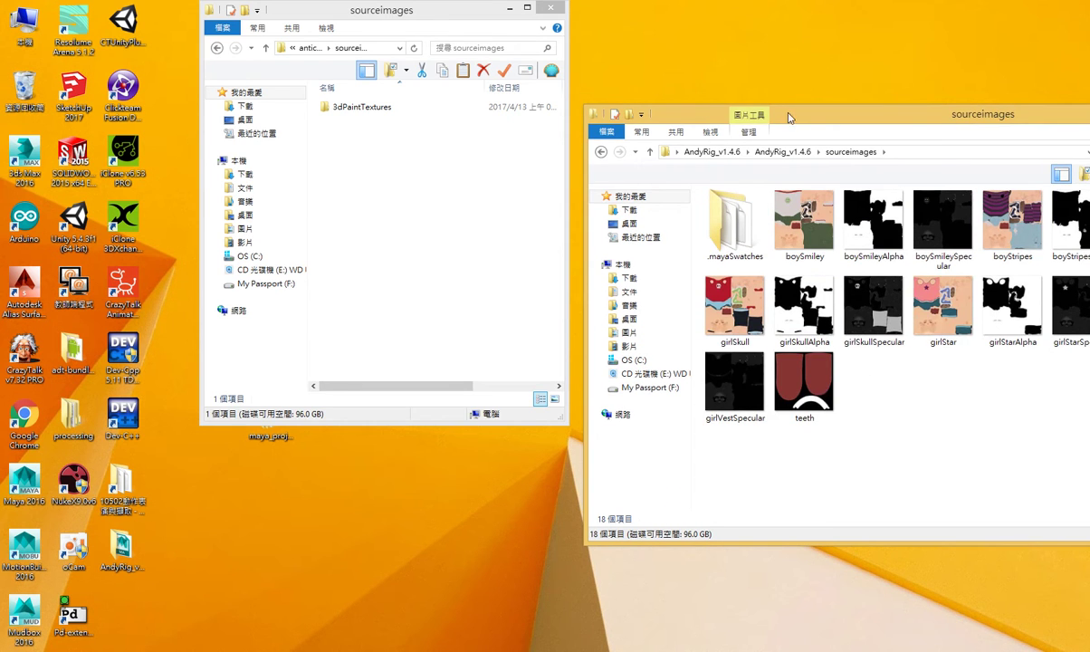
pyautogui.moveTo(775, 114); pyautogui.dragTo(652, 125)
pyautogui.moveTo(959, 120); pyautogui.dragTo(889, 120)
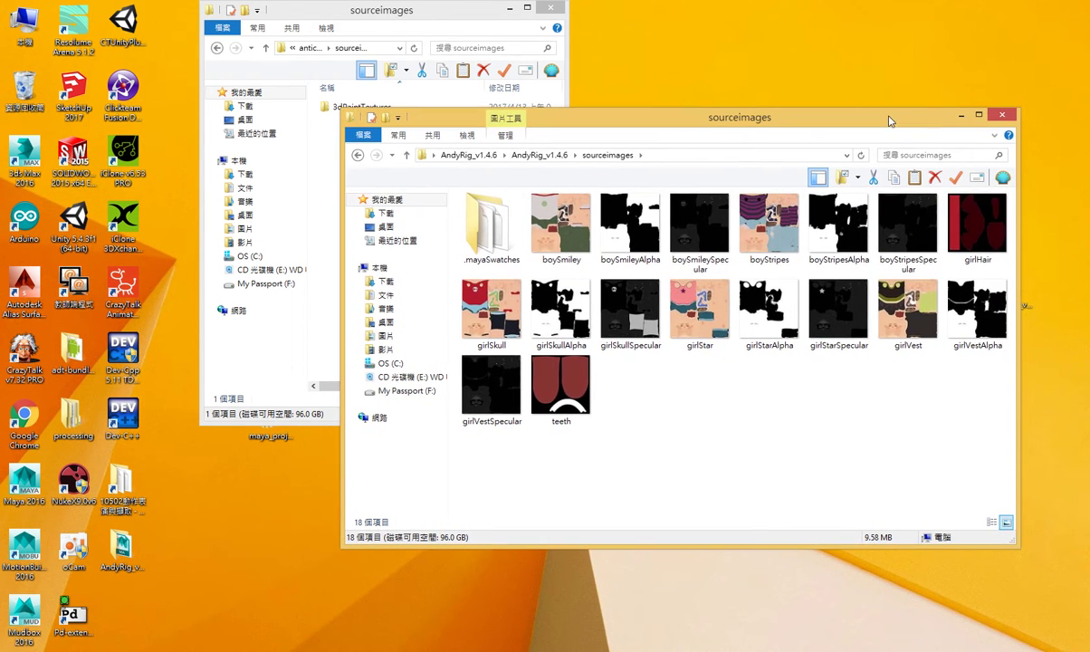
# Step: Copy everything in the rig's sourceimages folder into the project's sourceimages folder and return to the anticaption folder
pyautogui.moveTo(963, 423); pyautogui.dragTo(455, 206)
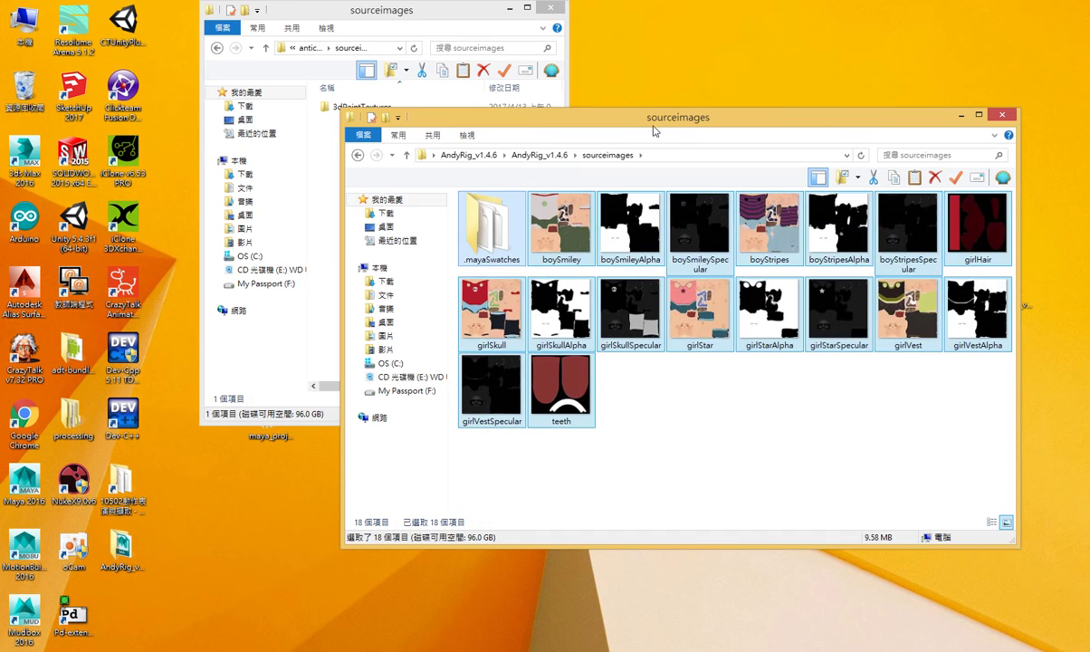
pyautogui.rightClick(636, 217)
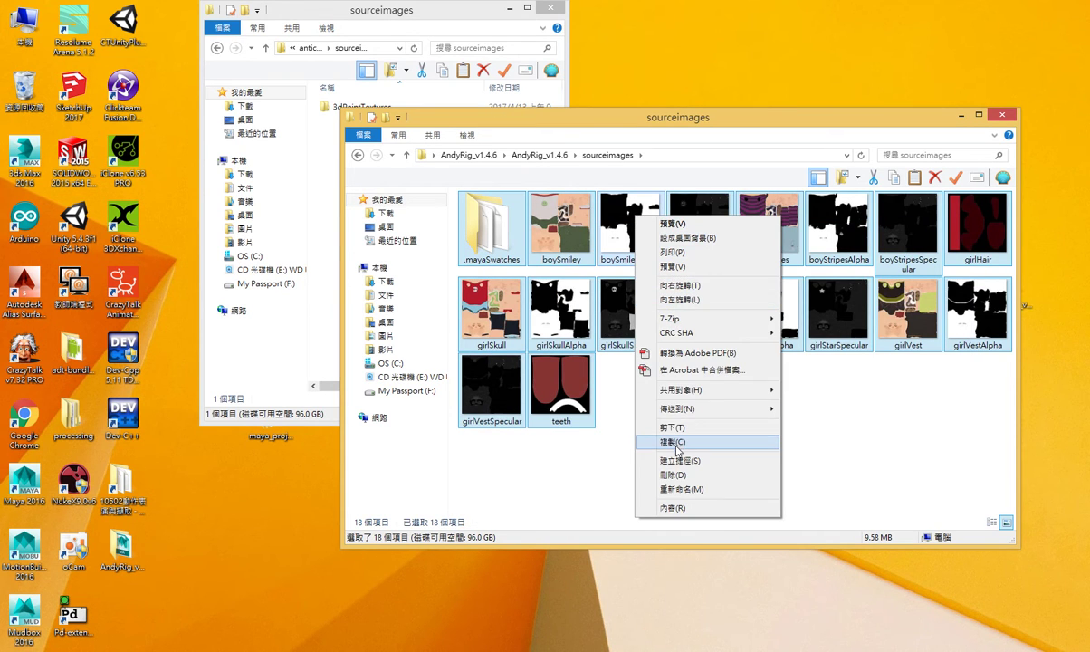
pyautogui.click(638, 418)
pyautogui.rightClick(329, 243)
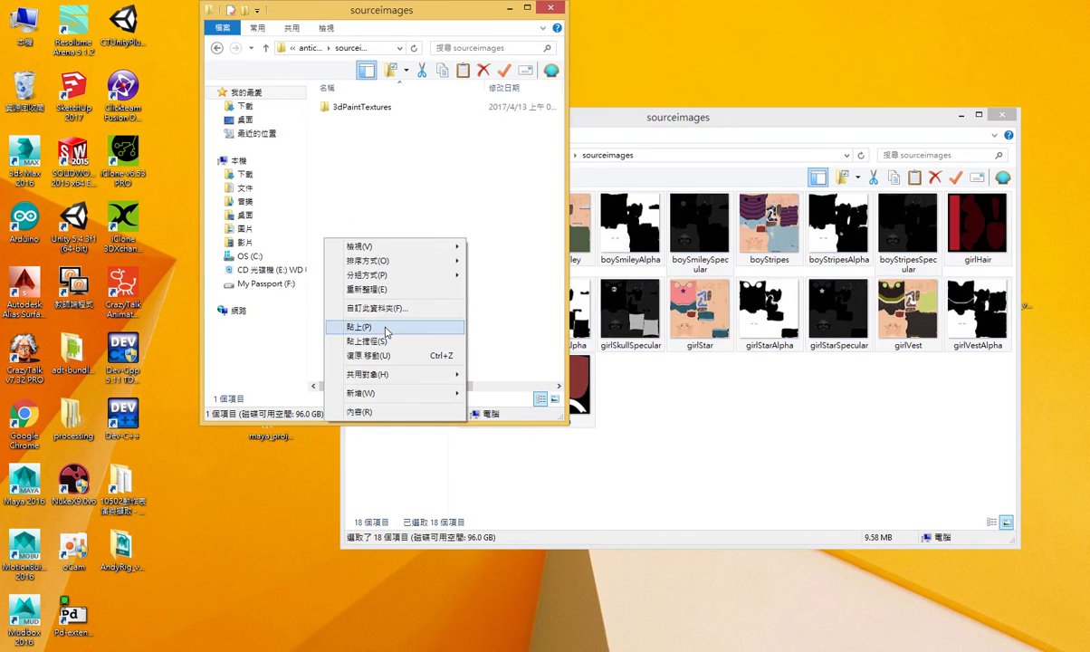
pyautogui.click(419, 325)
pyautogui.click(217, 49)
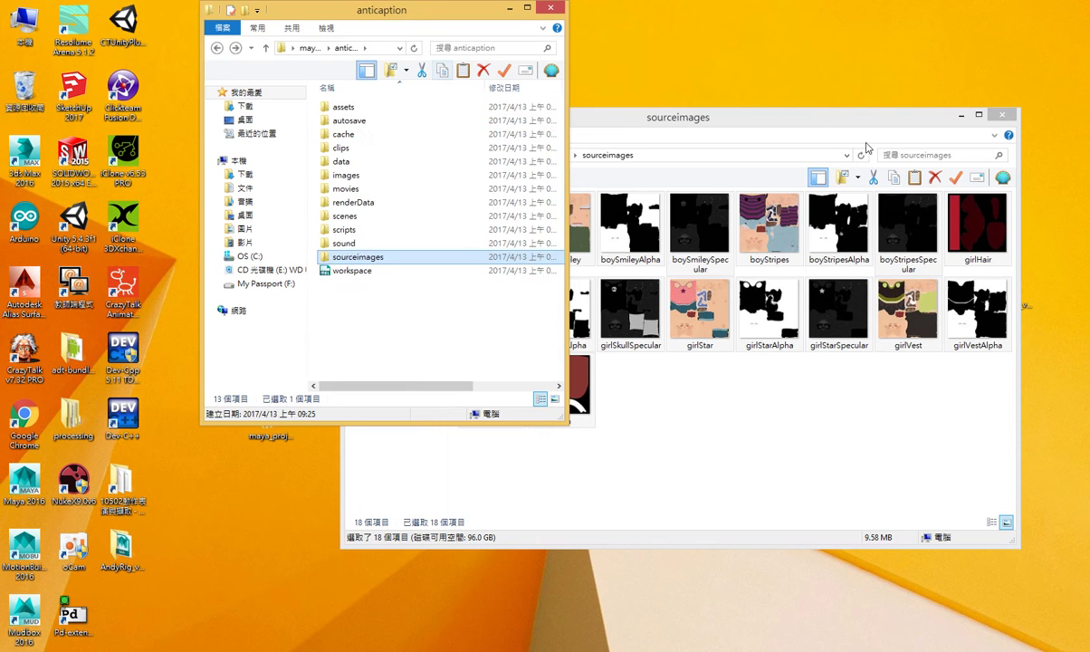
pyautogui.click(963, 117)
pyautogui.moveTo(421, 12); pyautogui.dragTo(537, 83)
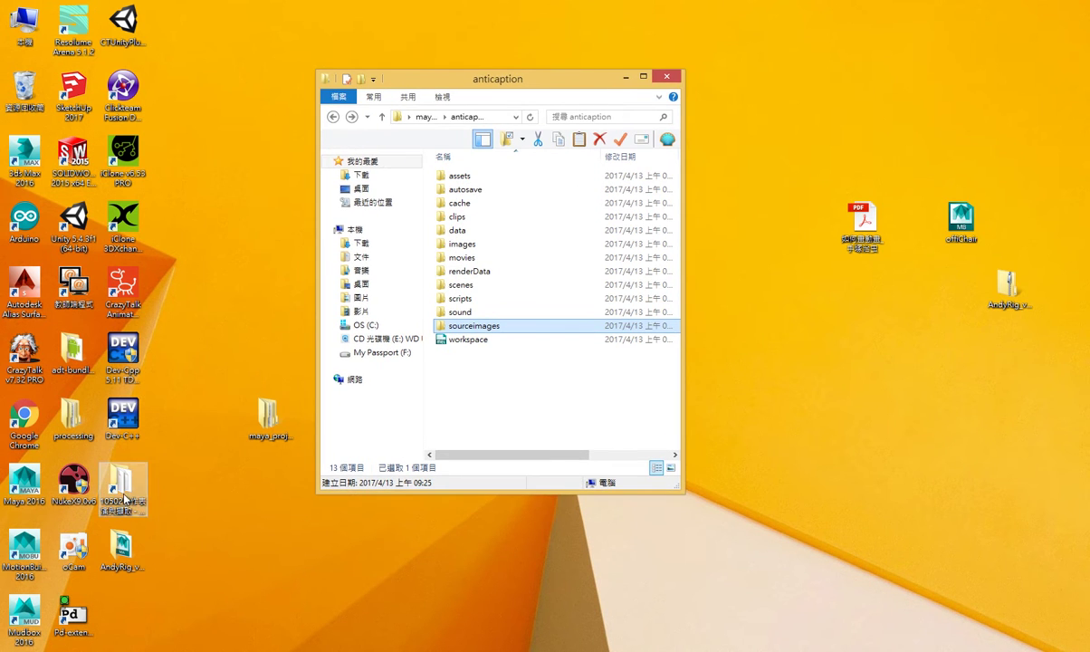
# Step: Check the w08 folder of the 10502動作表演與擷取 course share for the offiChair file
pyautogui.doubleClick(125, 498)
pyautogui.click(472, 371)
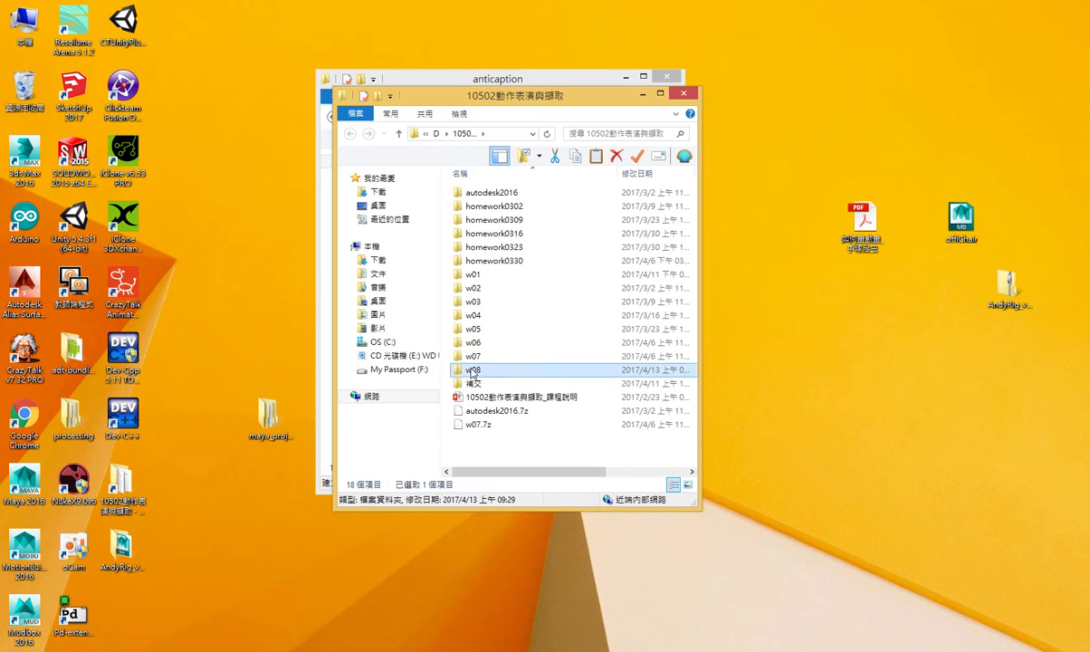
pyautogui.doubleClick(472, 371)
pyautogui.click(469, 207)
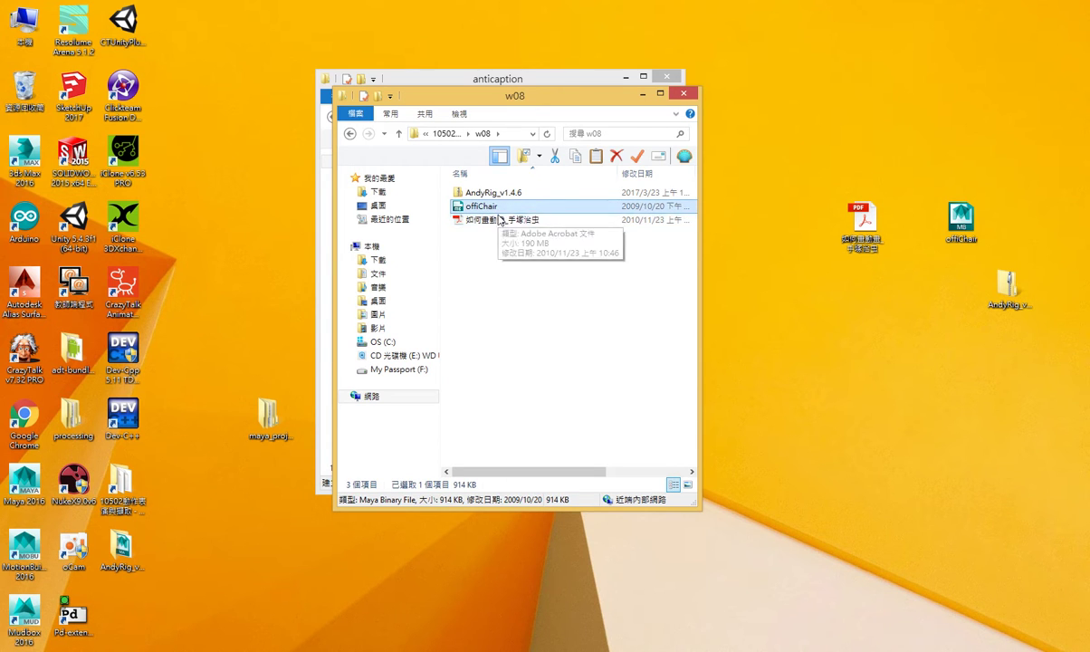
pyautogui.click(642, 94)
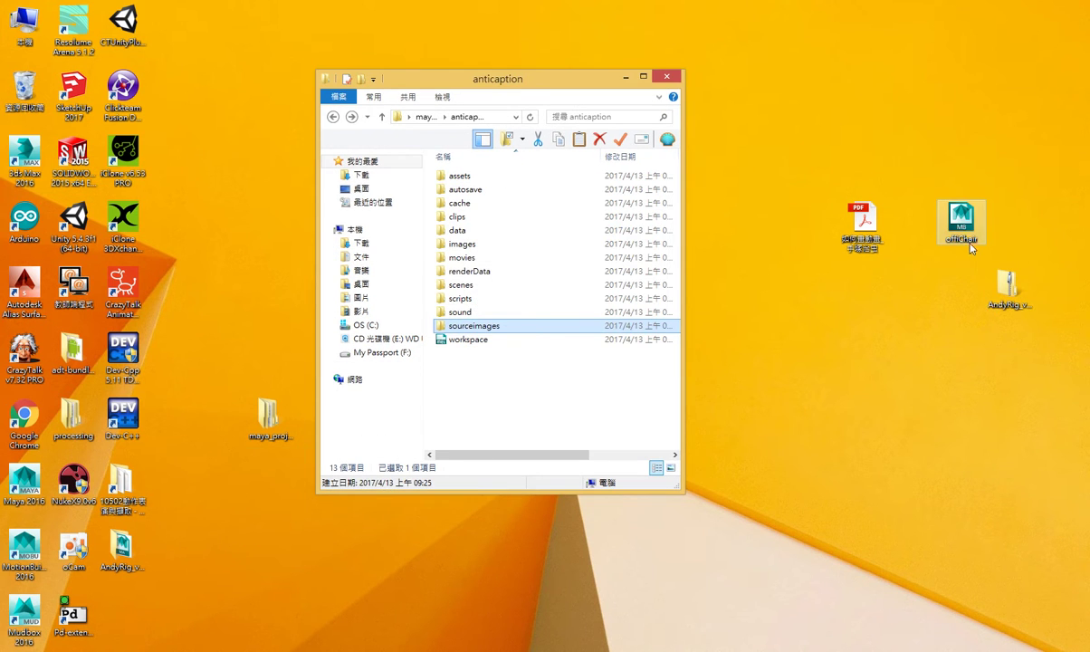
# Step: Copy the offiChair file from the desktop into the anticaption project's scenes folder
pyautogui.doubleClick(461, 284)
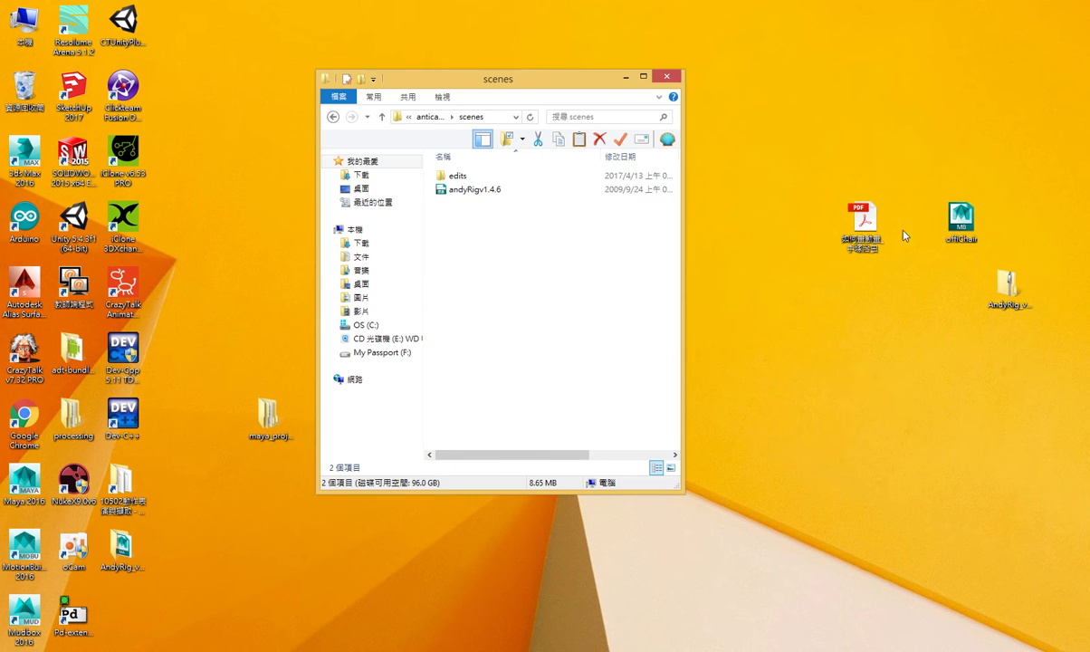
pyautogui.rightClick(961, 220)
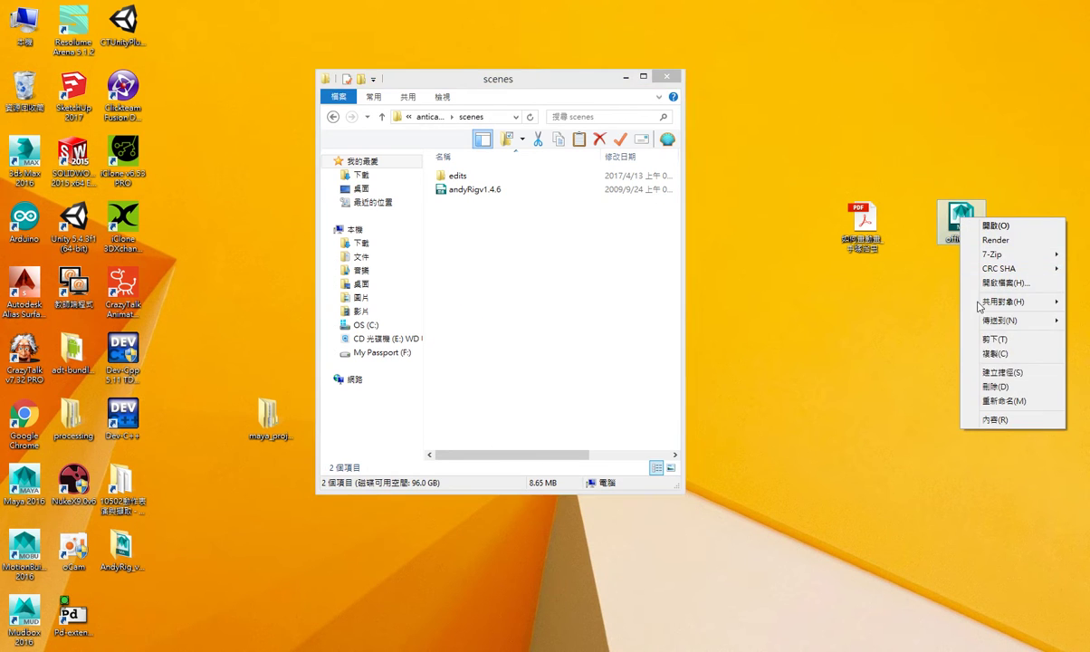
pyautogui.click(993, 357)
pyautogui.rightClick(438, 277)
pyautogui.click(496, 363)
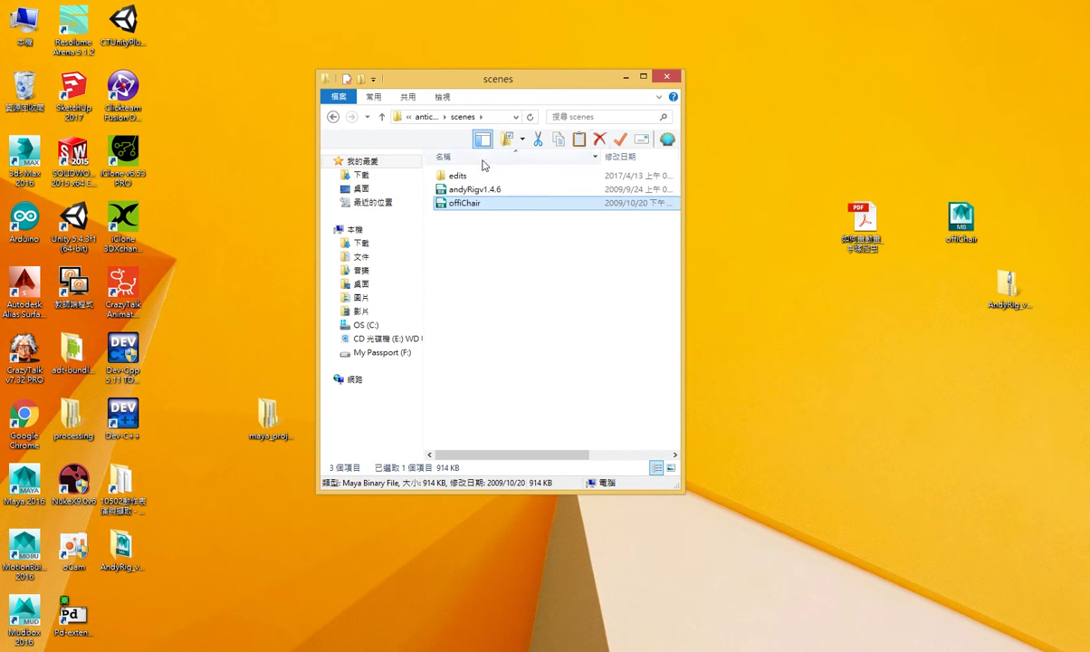
# Step: Switch to Maya and open andyRigv1.4.6.ma from the project's scenes folder, discarding the untitled scene's changes
pyautogui.click(291, 576)
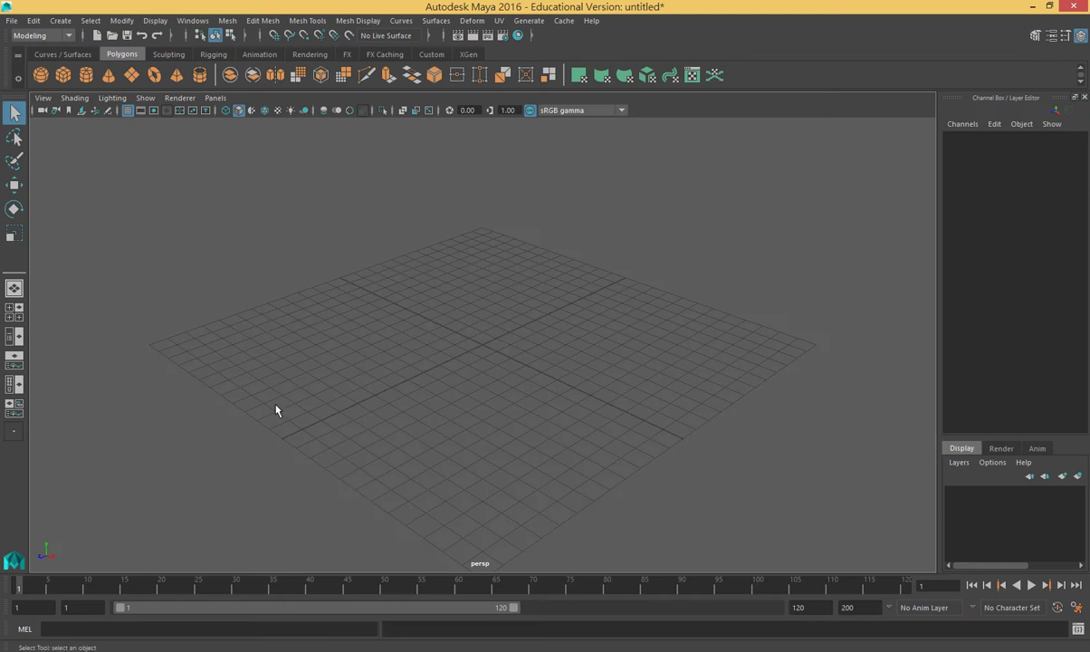
pyautogui.click(12, 20)
pyautogui.click(37, 55)
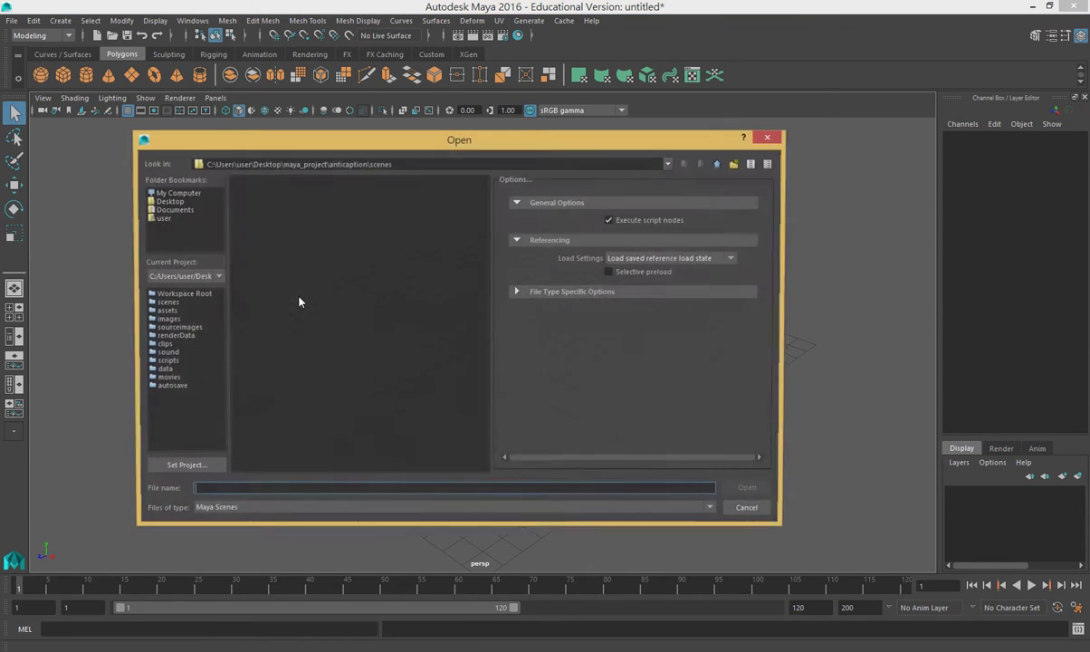
pyautogui.click(260, 193)
pyautogui.click(751, 494)
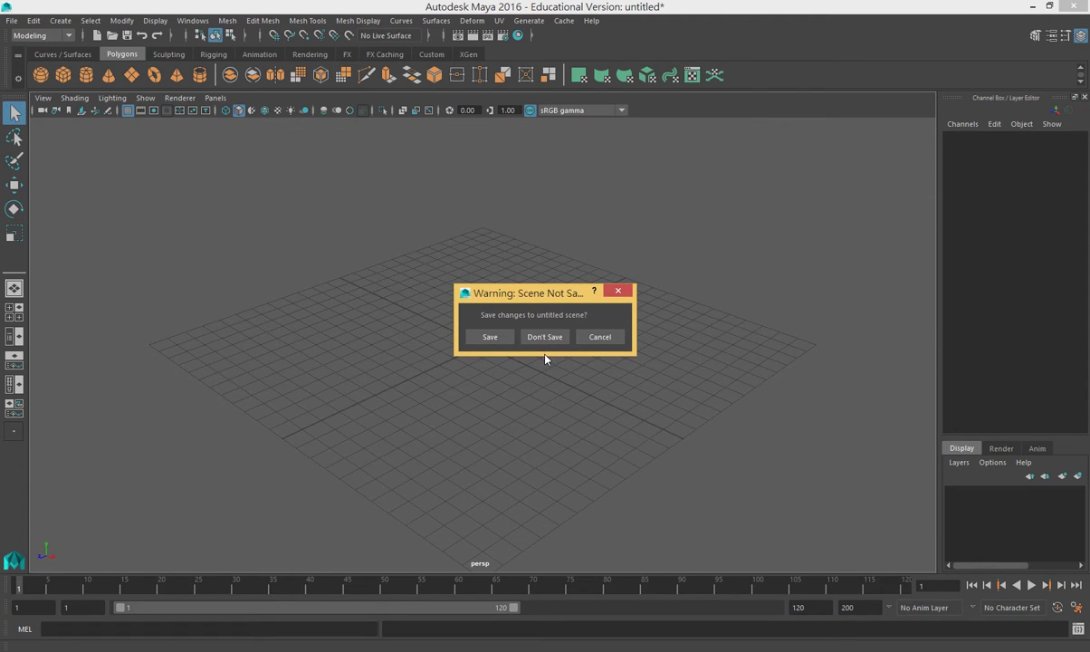
pyautogui.click(544, 337)
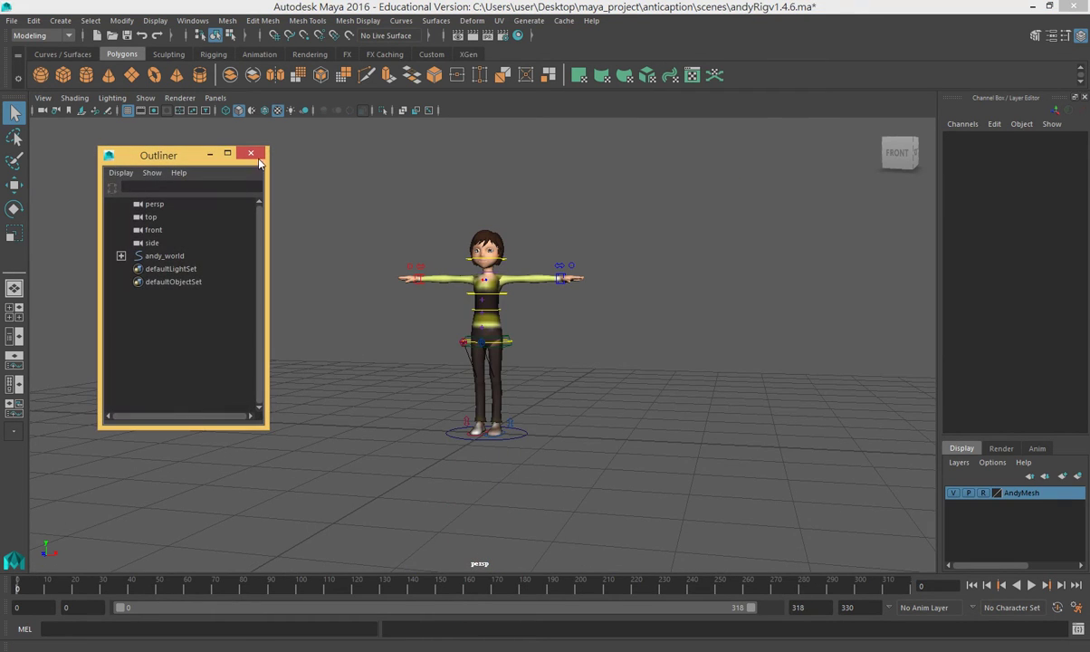
# Step: Import offiChair.mb from the project's scenes folder into the Andy scene and frame the chair in the perspective view
pyautogui.click(11, 20)
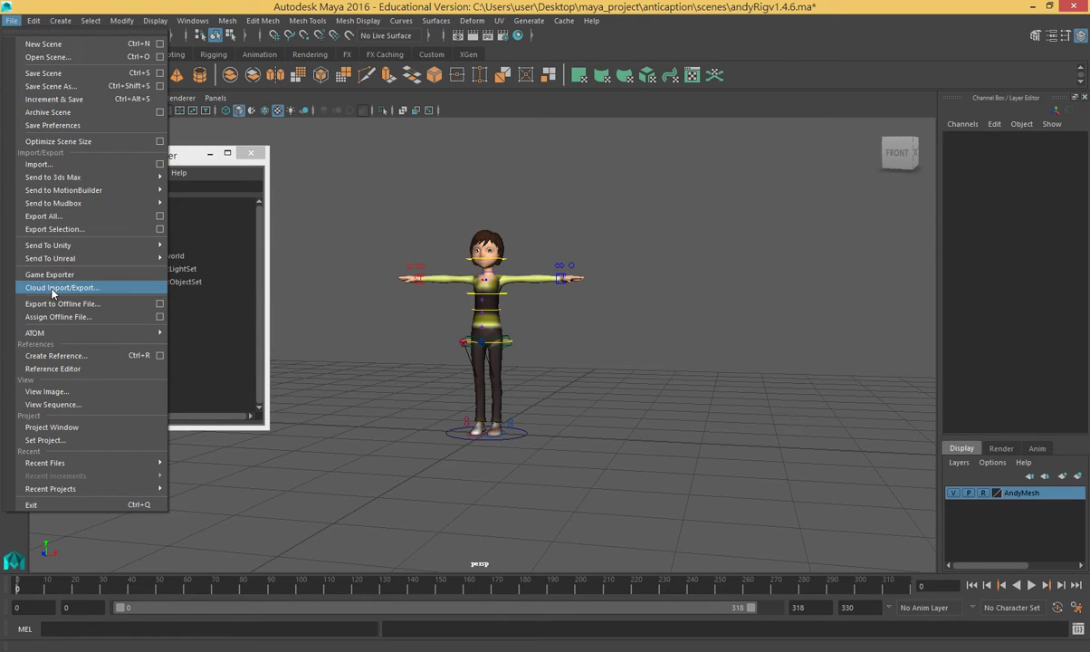
pyautogui.click(97, 169)
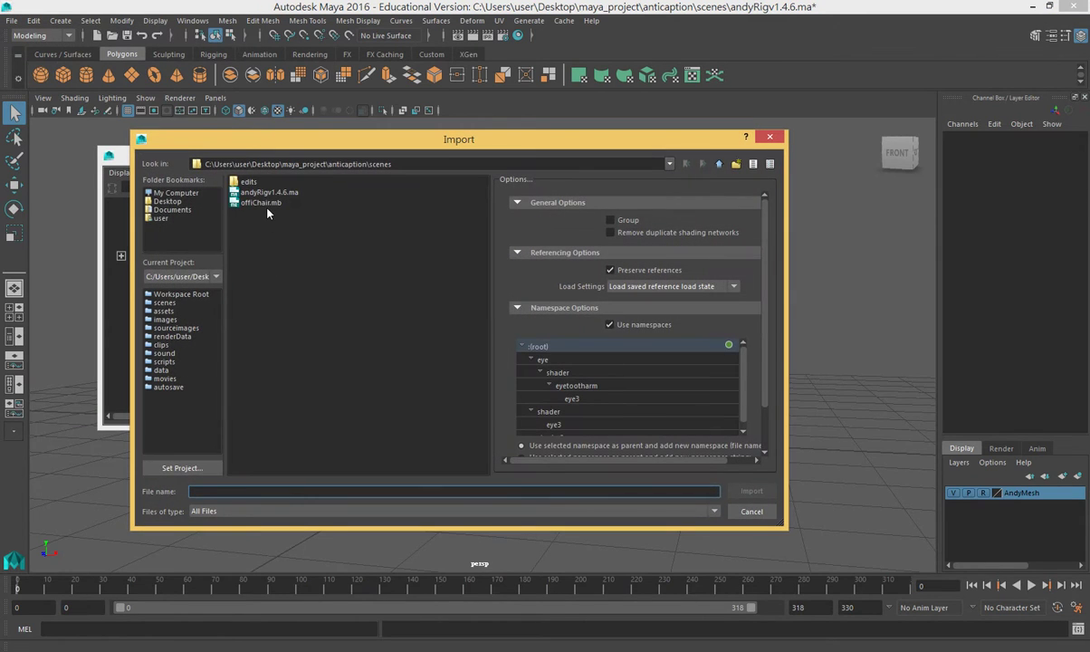
pyautogui.click(261, 202)
pyautogui.click(735, 490)
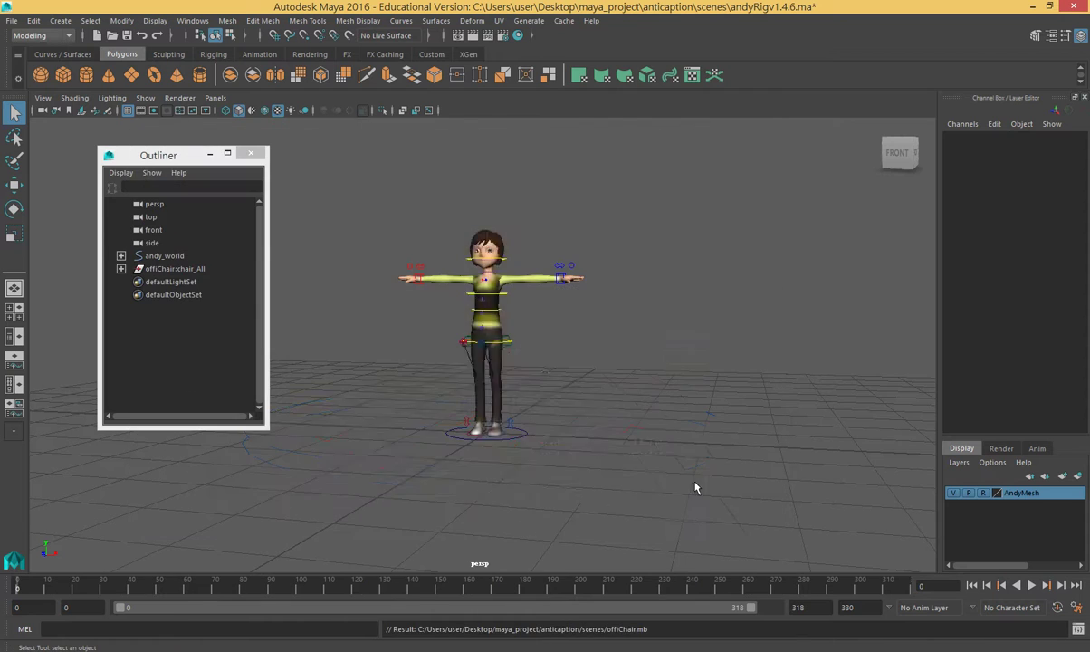
pyautogui.scroll(-6, 561, 381)
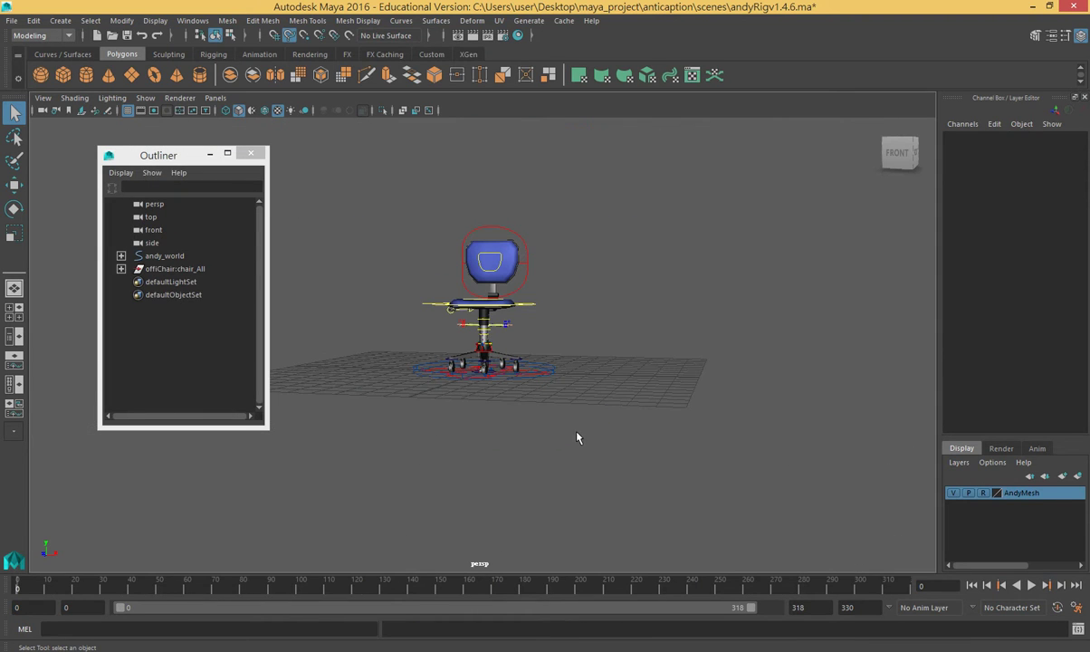
pyautogui.keyDown('alt'); pyautogui.moveTo(644, 398); pyautogui.dragTo(616, 457); pyautogui.keyUp('alt')
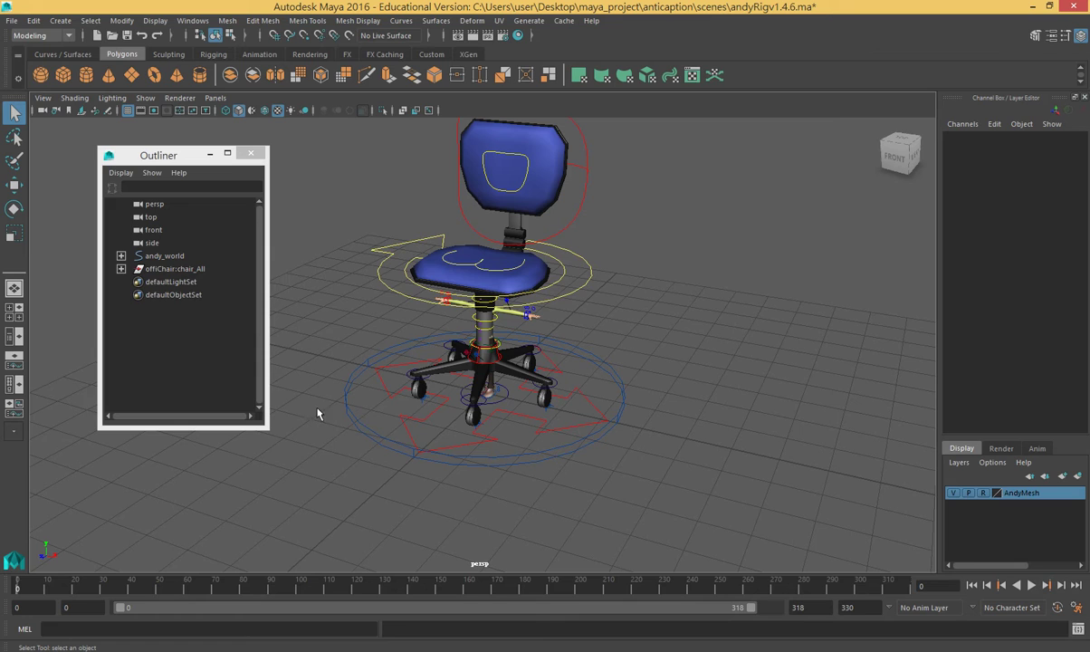
# Step: Expand the offiChair:chair_All hierarchy and move the chair about 50 units along X with its chairMove_ctrl arrows
pyautogui.click(121, 269)
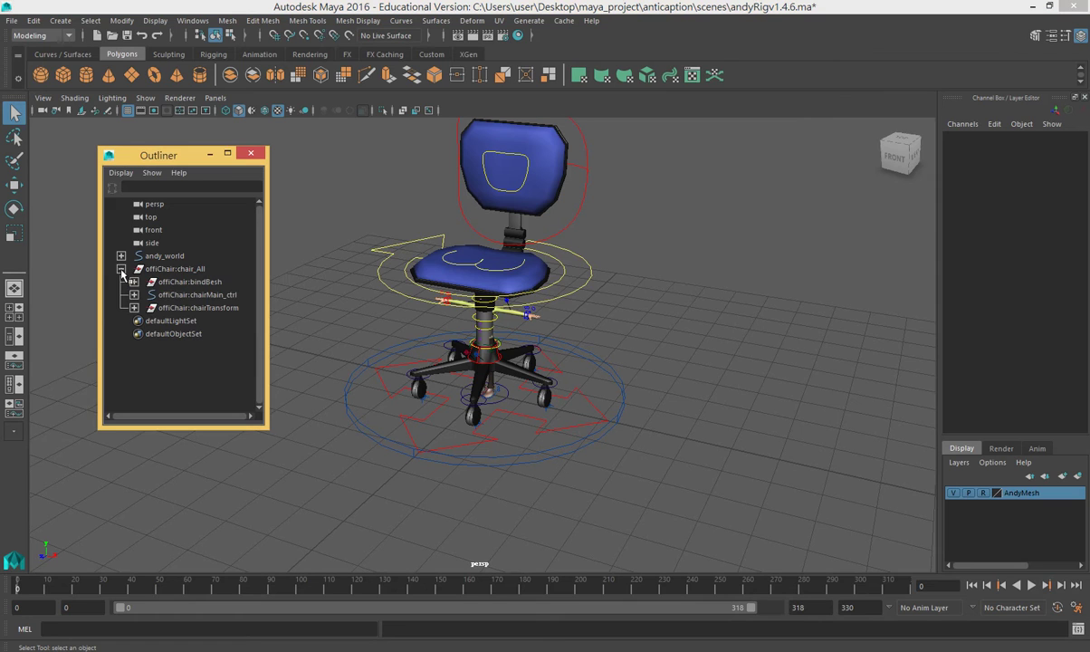
pyautogui.click(166, 270)
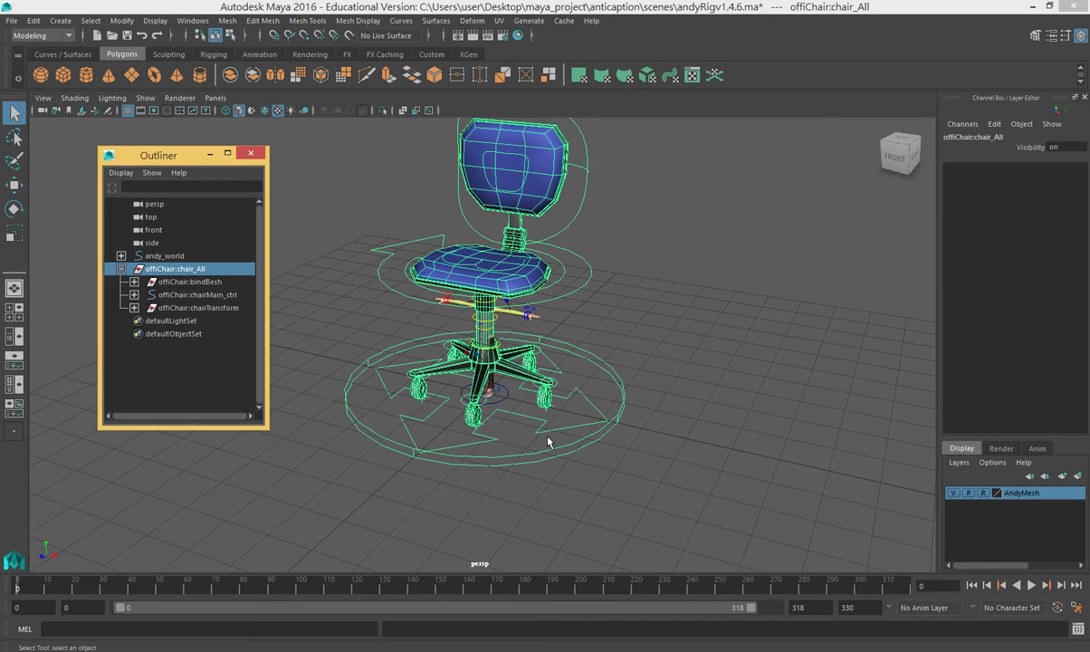
pyautogui.click(608, 415)
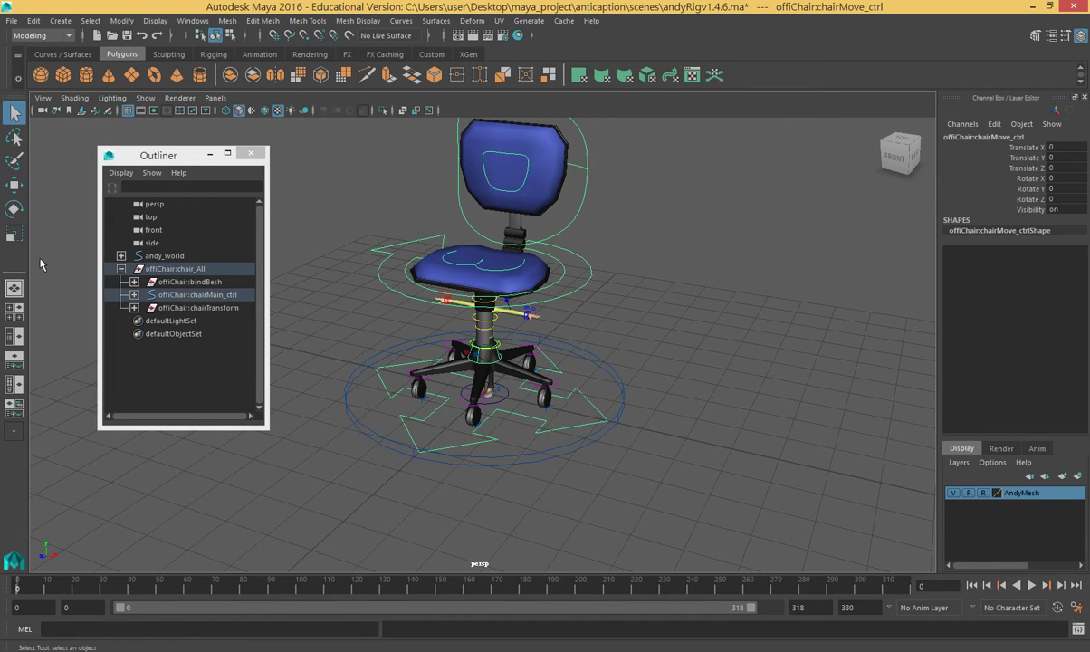
pyautogui.click(14, 185)
pyautogui.moveTo(544, 410); pyautogui.dragTo(712, 443)
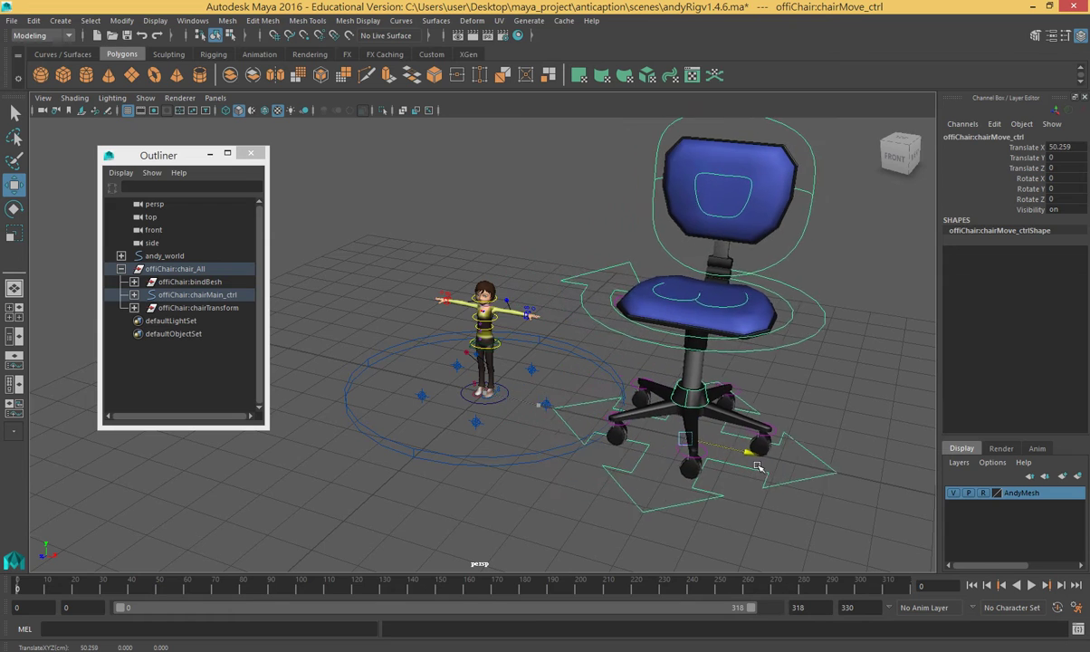
pyautogui.scroll(-3, 750, 474)
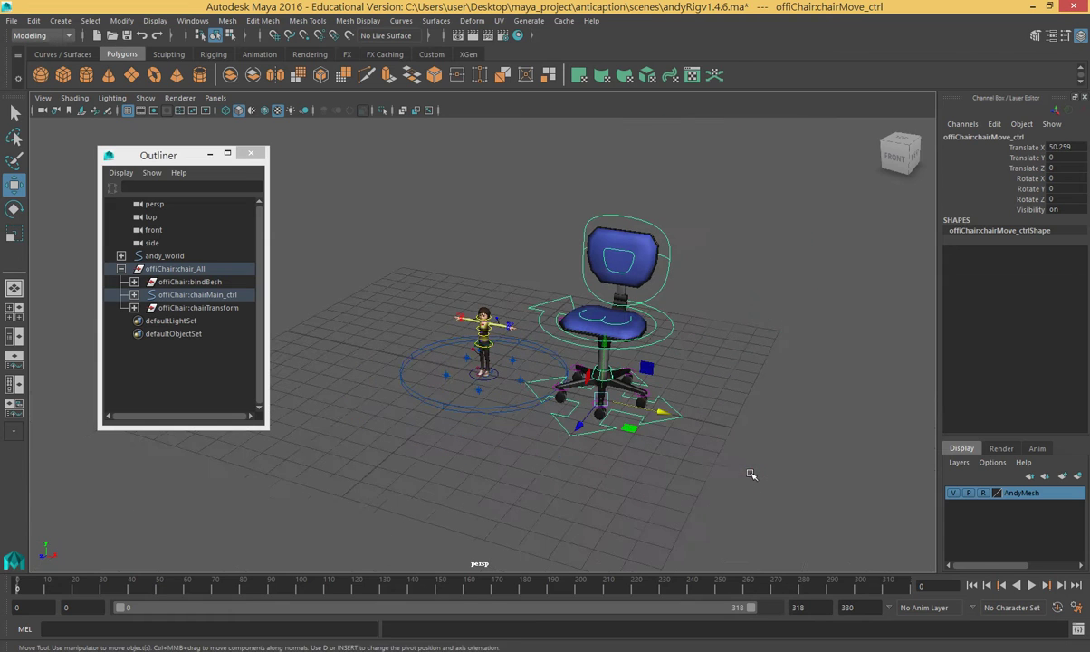
# Step: Try deleting the chair's chairMain_ctrl circle around the character, select andy_world, and undo both the selection and the deletion
pyautogui.click(498, 413)
pyautogui.press('Delete')
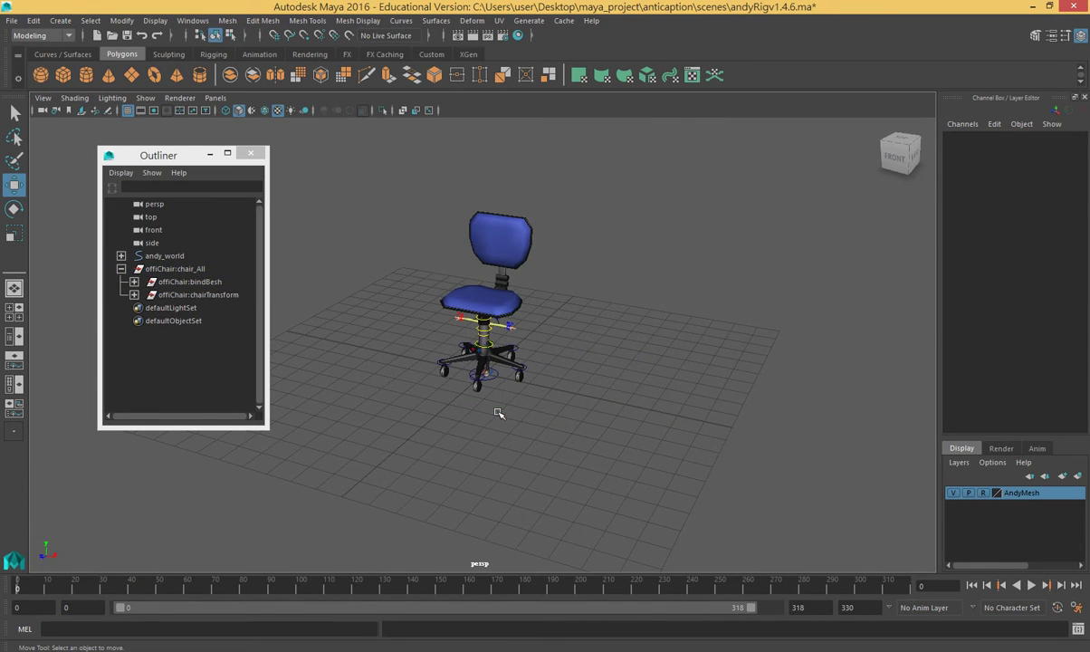
pyautogui.click(494, 384)
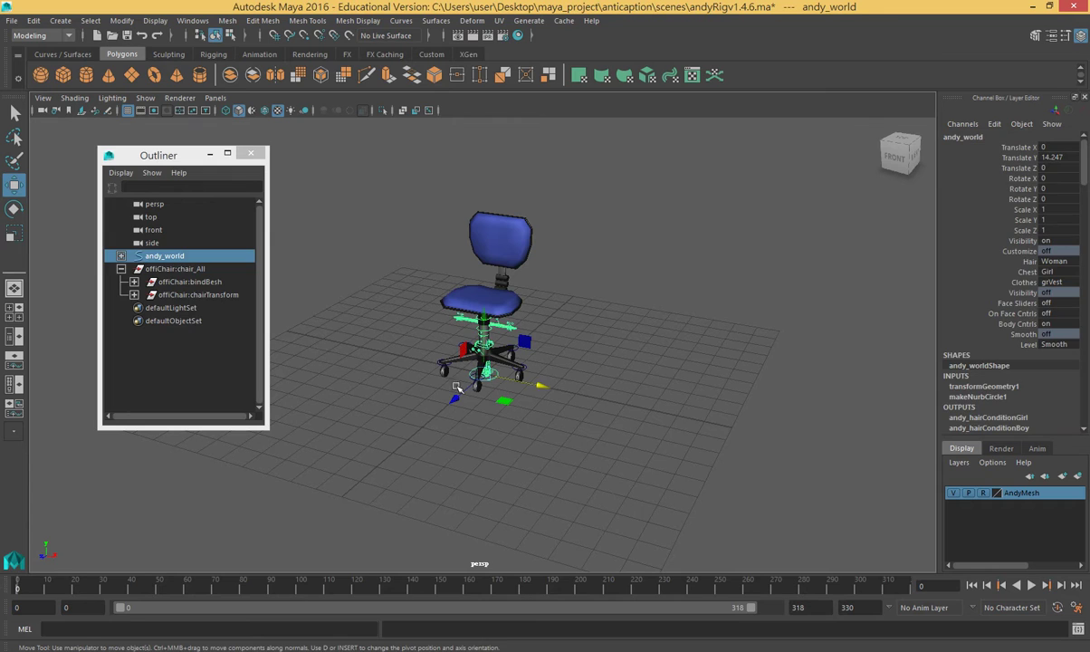
pyautogui.click(32, 20)
pyautogui.click(54, 41)
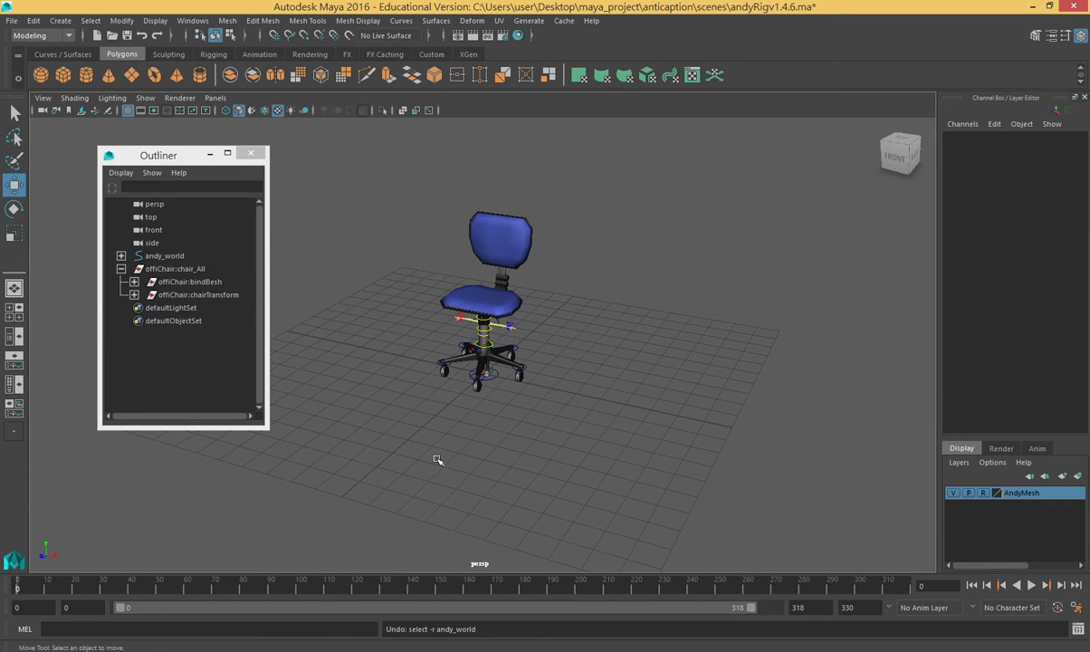
pyautogui.click(33, 19)
pyautogui.click(54, 41)
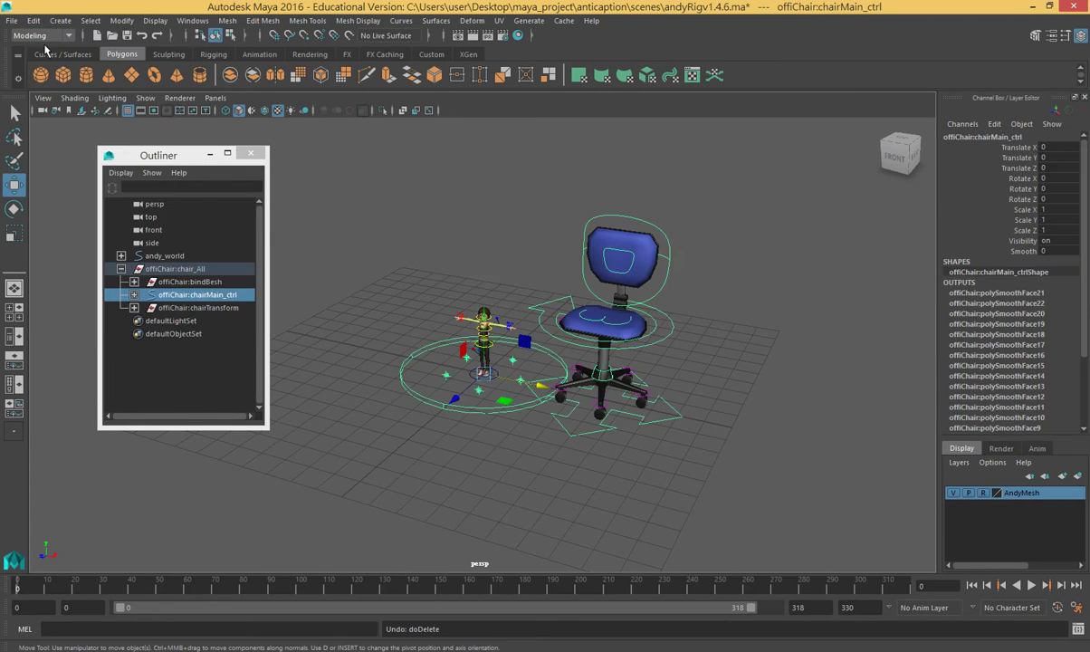
# Step: Check the extent of the offiChair:chair_All group and nudge the pointer1 control slightly inside the large circle
pyautogui.click(178, 282)
pyautogui.click(178, 271)
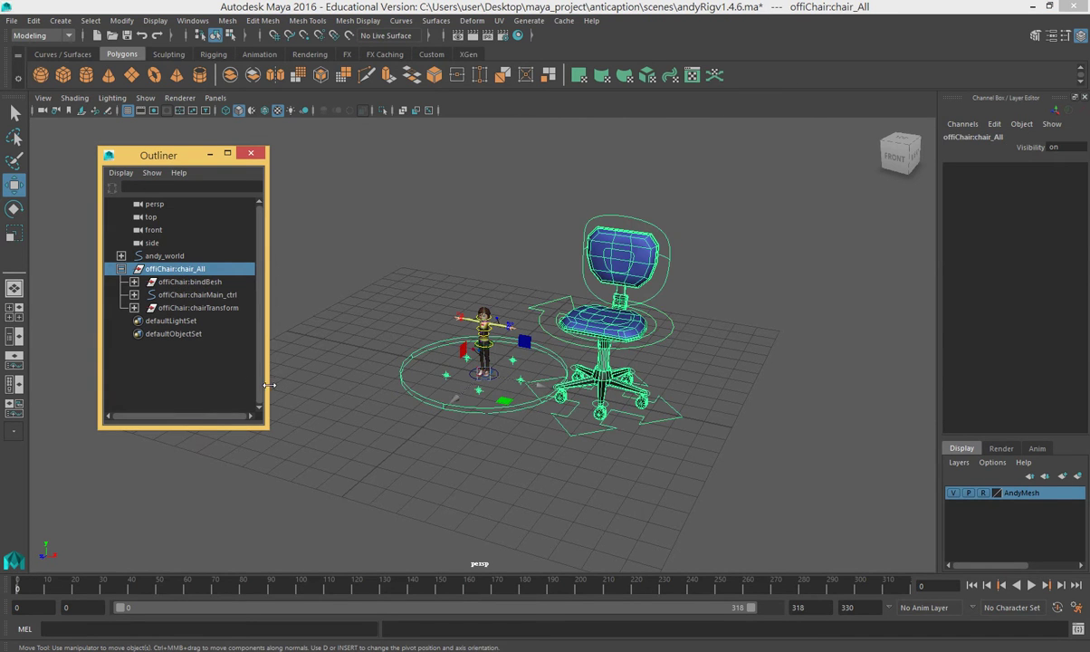
pyautogui.scroll(4, 471, 430)
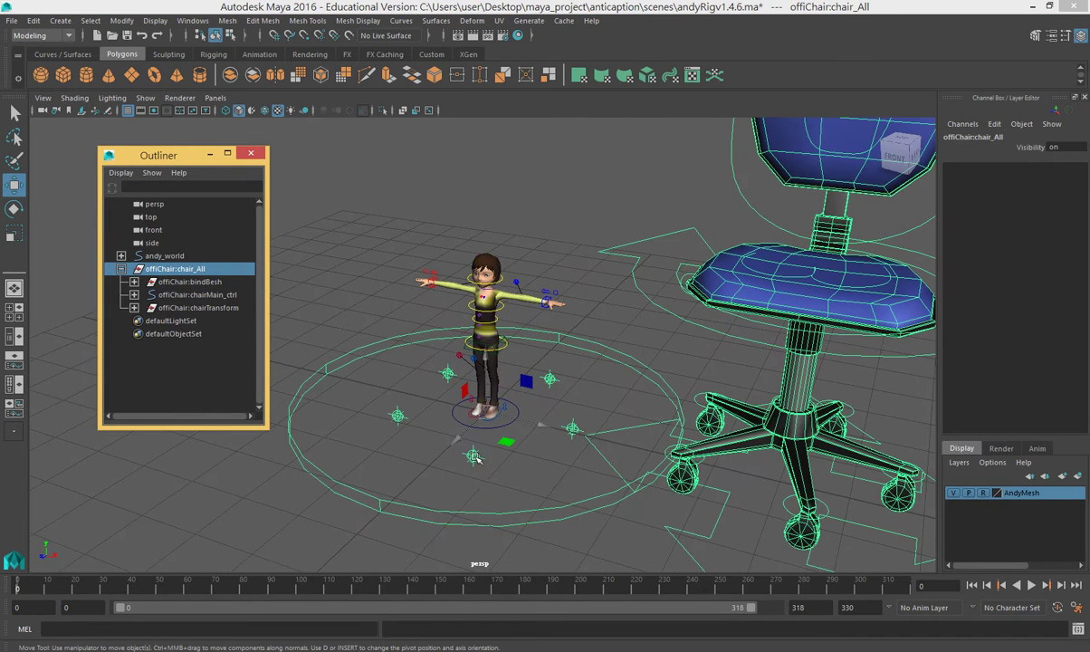
pyautogui.click(474, 456)
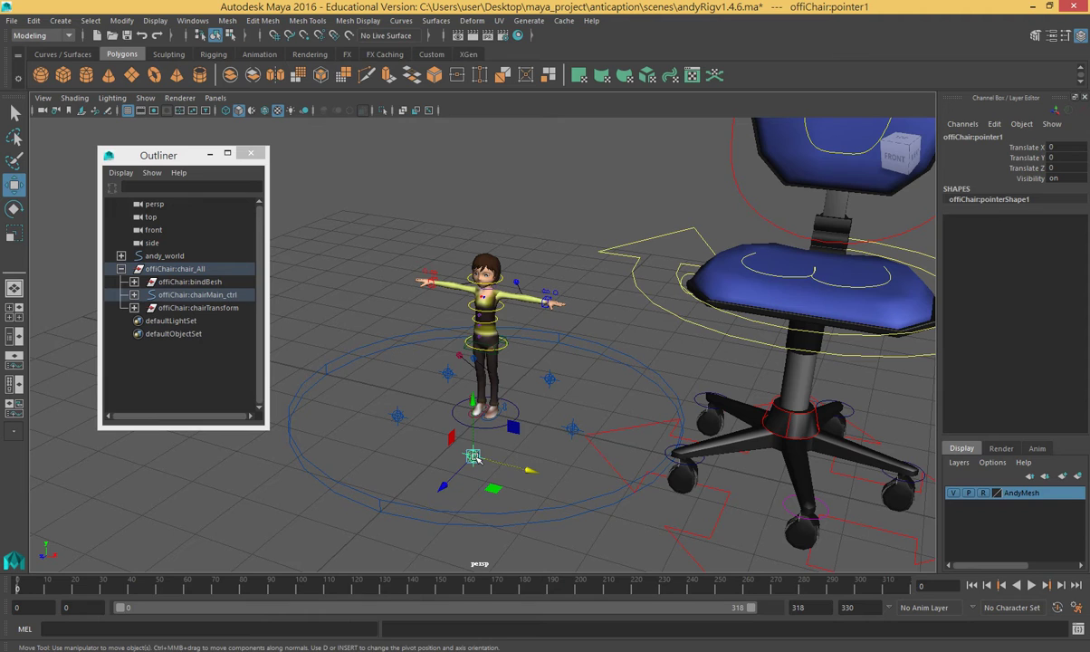
pyautogui.moveTo(473, 457); pyautogui.dragTo(477, 454)
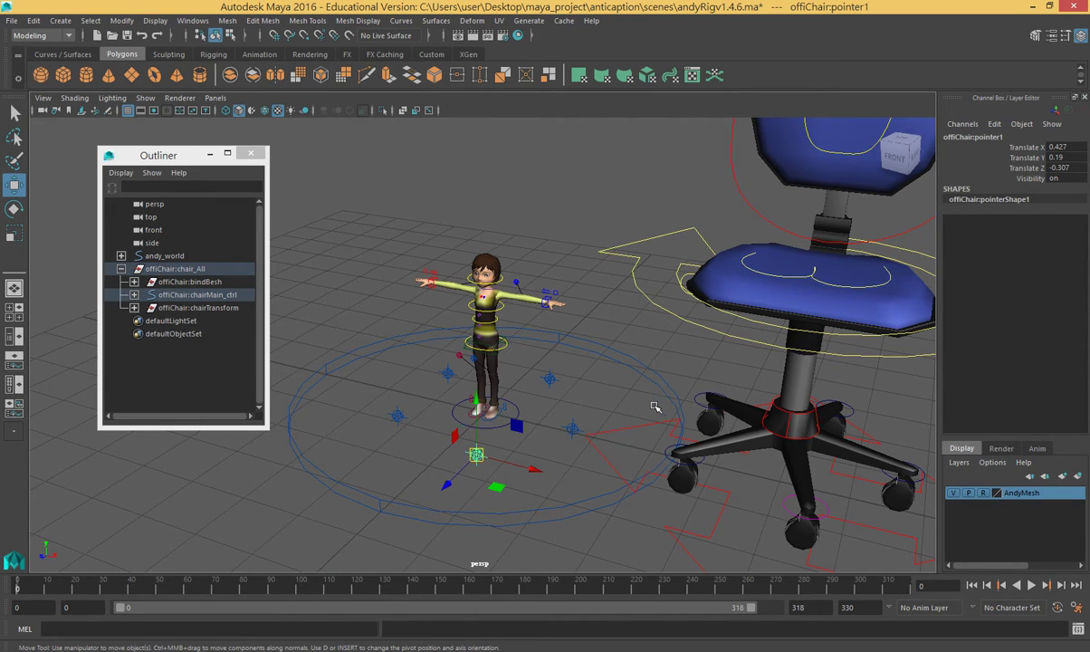
# Step: Move chairMove_ctrl to about X 55, Y 0.7, Z -2.7 and try the Scale tool on the chair, ending with nothing selected
pyautogui.scroll(-3, 655, 402)
pyautogui.click(642, 466)
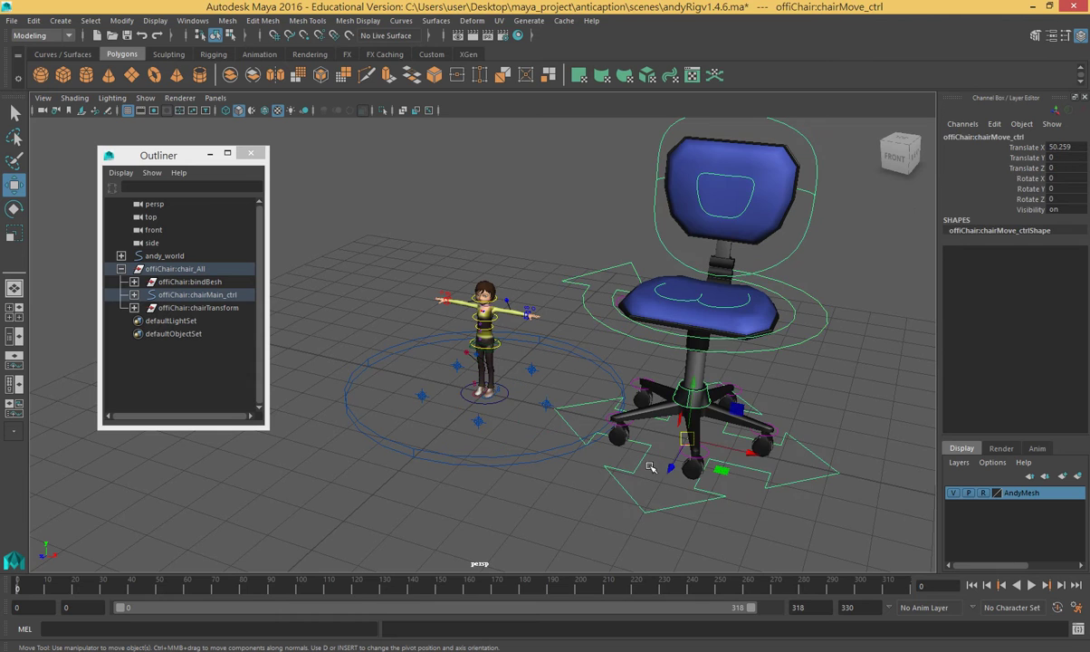
pyautogui.moveTo(705, 449); pyautogui.dragTo(731, 447)
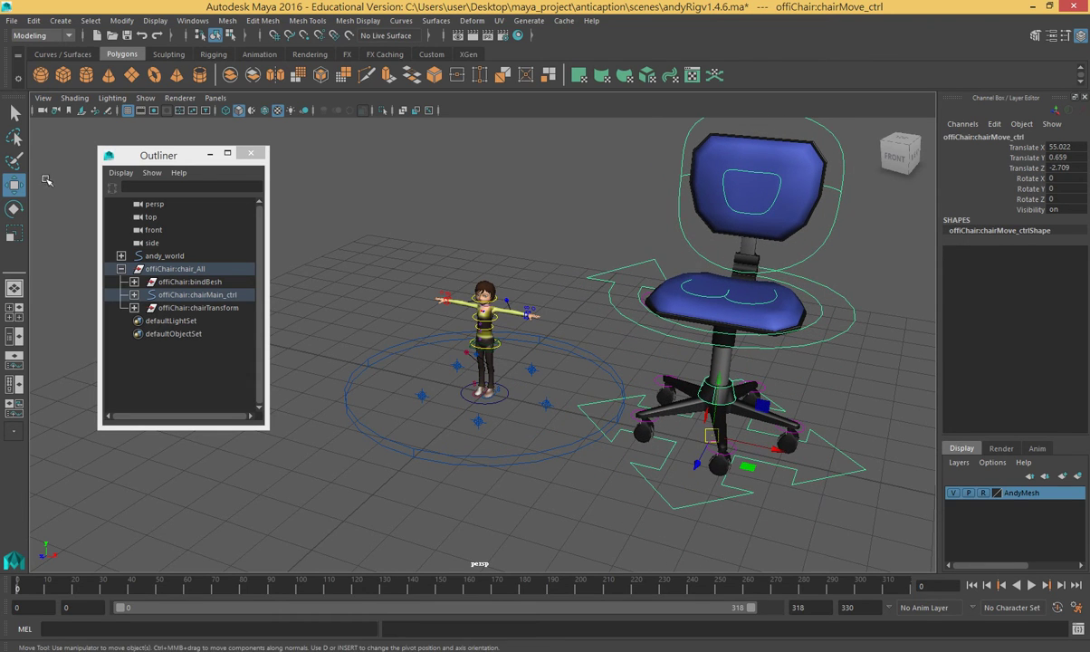
pyautogui.click(13, 233)
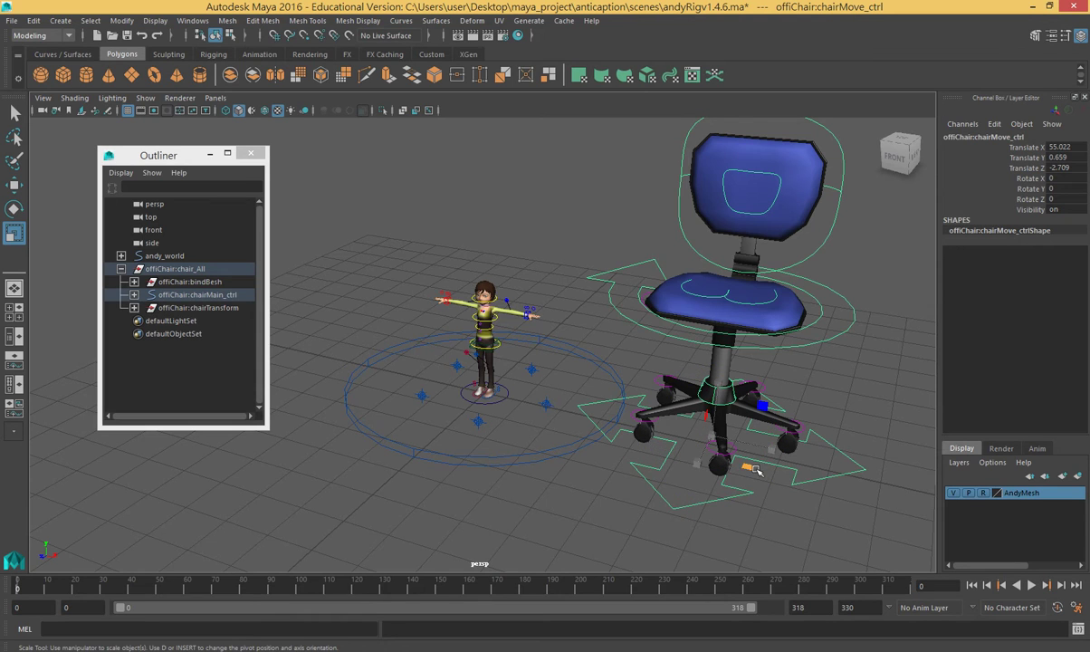
pyautogui.scroll(-5, 723, 445)
pyautogui.click(543, 391)
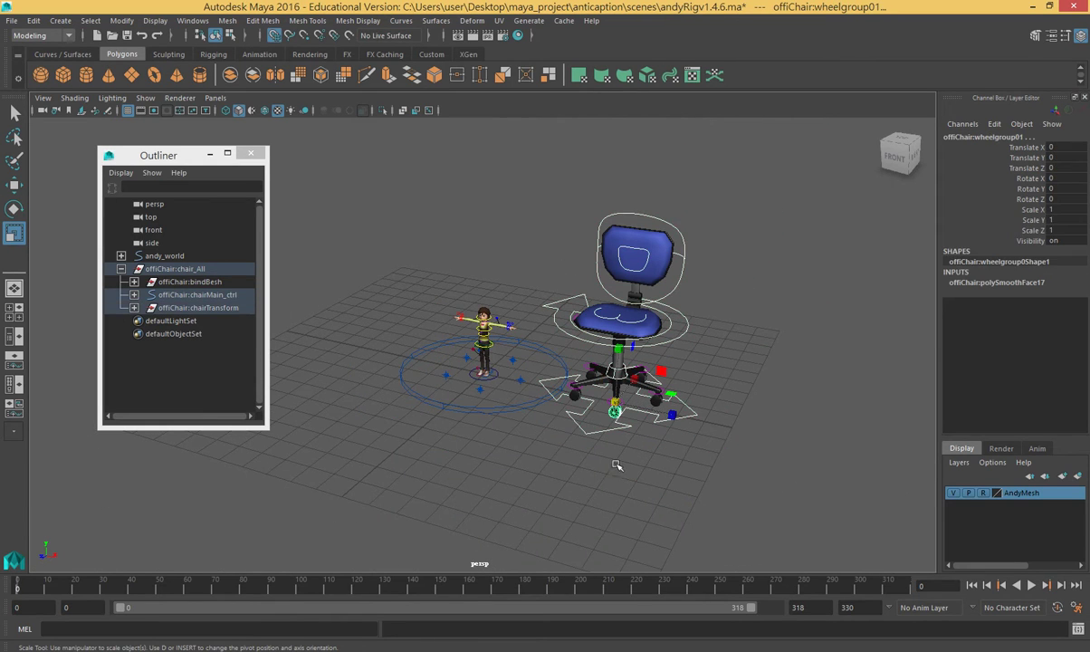
pyautogui.click(557, 447)
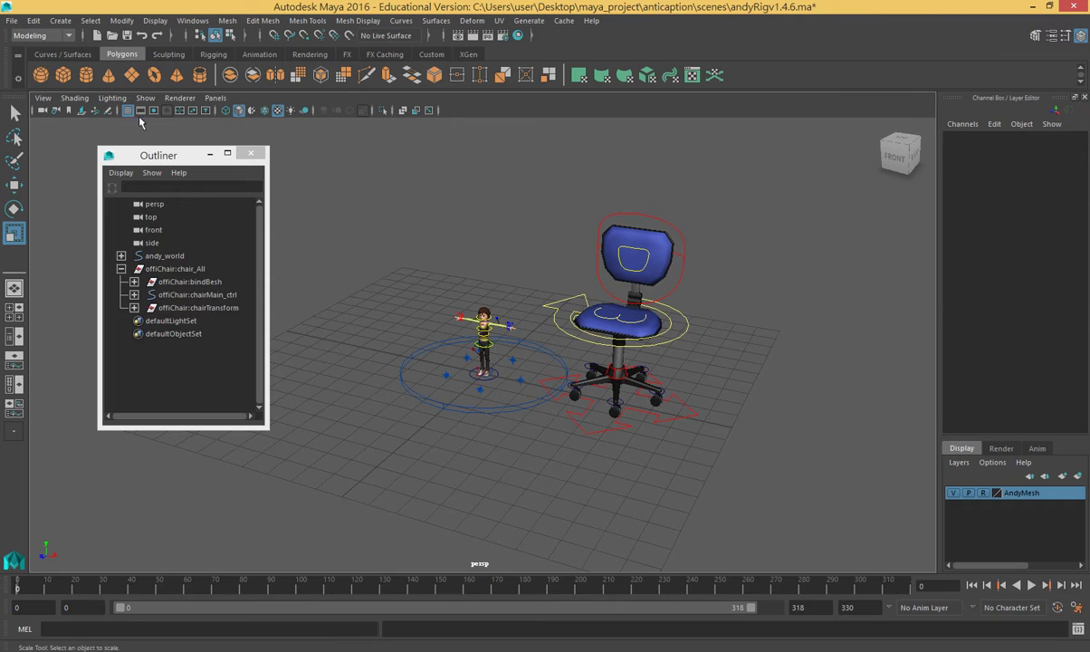
# Step: Undo the selections and moves of the chair controls back to before the chair's first move
pyautogui.hotkey('ctrl', 'z')
pyautogui.hotkey('ctrl', 'z')
pyautogui.hotkey('ctrl', 'z')
pyautogui.hotkey('ctrl', 'z')
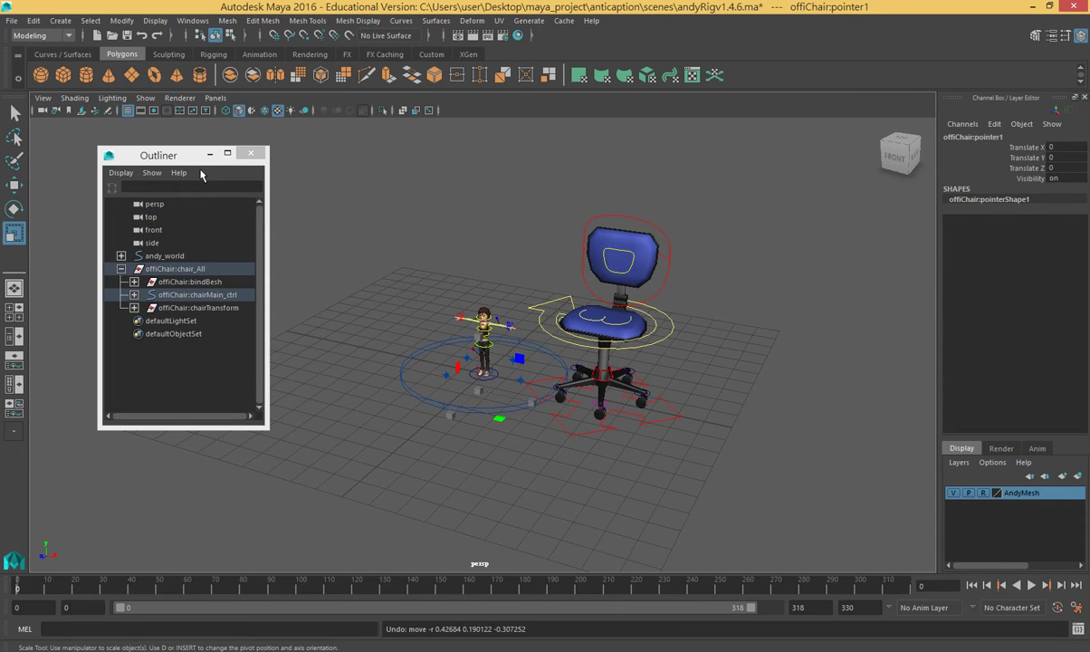
pyautogui.hotkey('ctrl', 'z')
pyautogui.hotkey('ctrl', 'z')
pyautogui.hotkey('ctrl', 'z')
pyautogui.hotkey('ctrl', 'z')
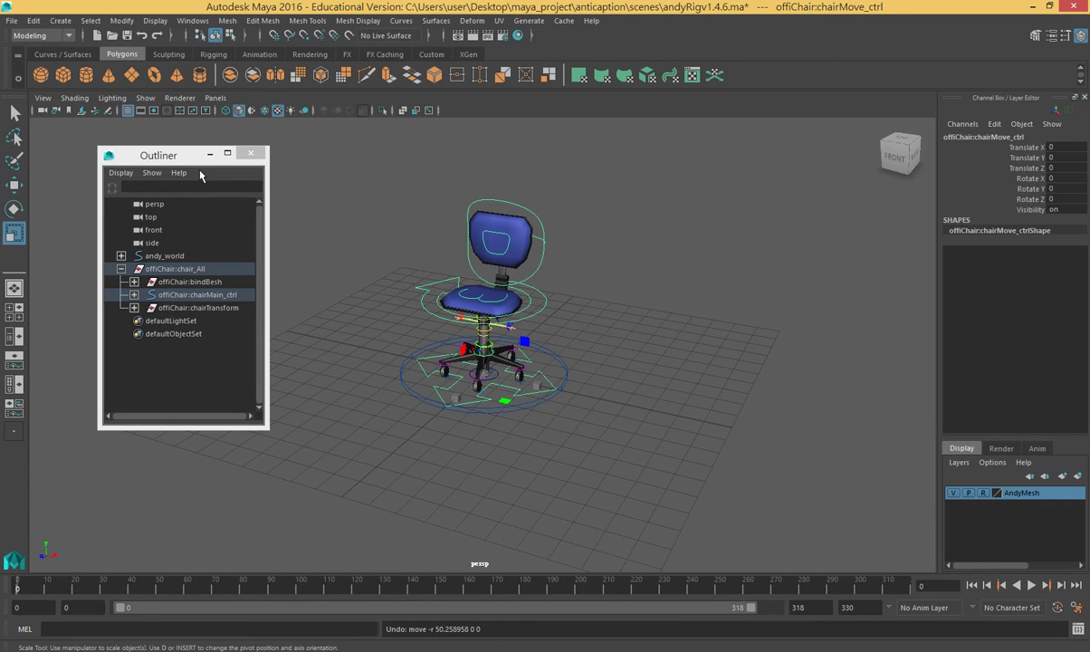
# Step: Expand the offiChair:bindBesh group and check which chair parts the connector and pillow2SupportGroup nodes contain
pyautogui.click(360, 402)
pyautogui.scroll(3, 360, 402)
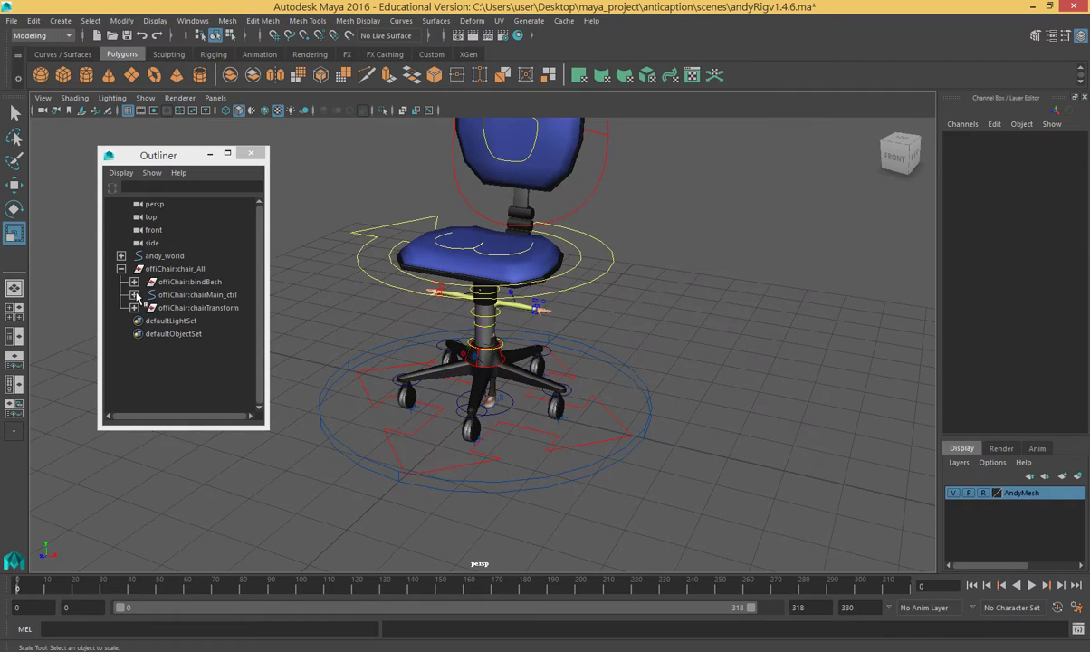
pyautogui.click(134, 283)
pyautogui.click(200, 296)
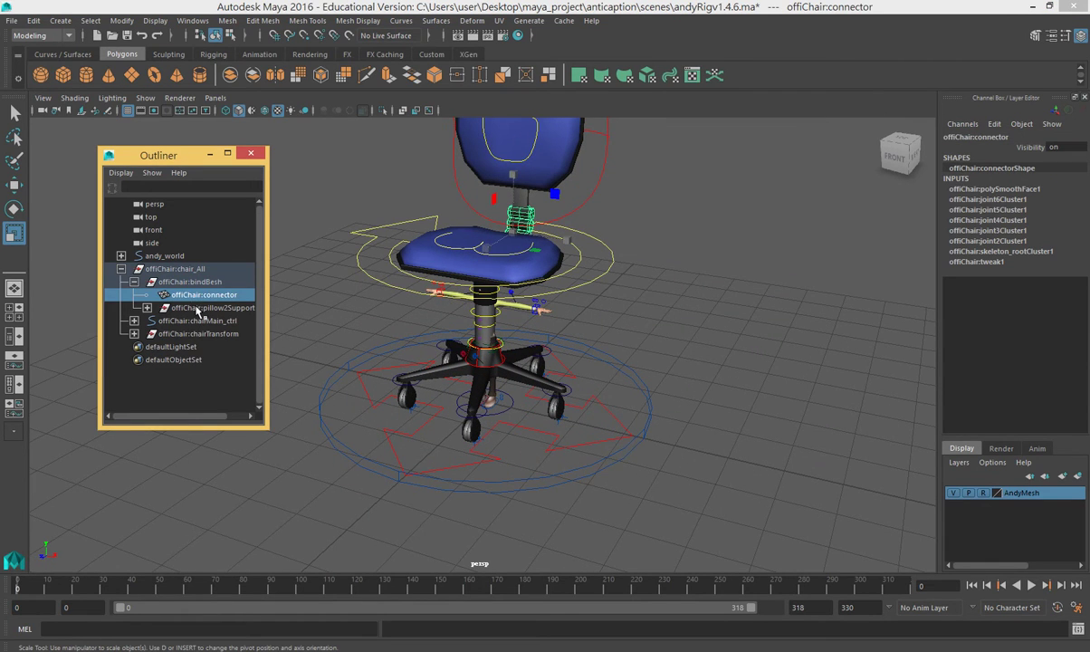
pyautogui.click(193, 308)
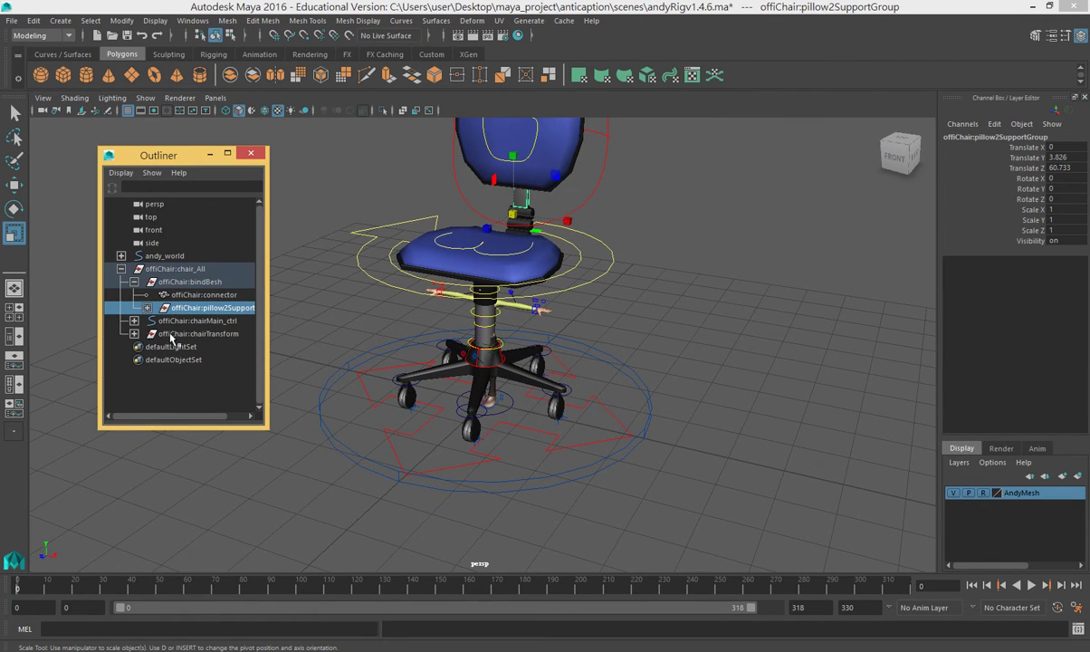
# Step: Scale the whole chair down uniformly to about 0.116 with the offiChair:chairMain_ctrl control
pyautogui.click(175, 320)
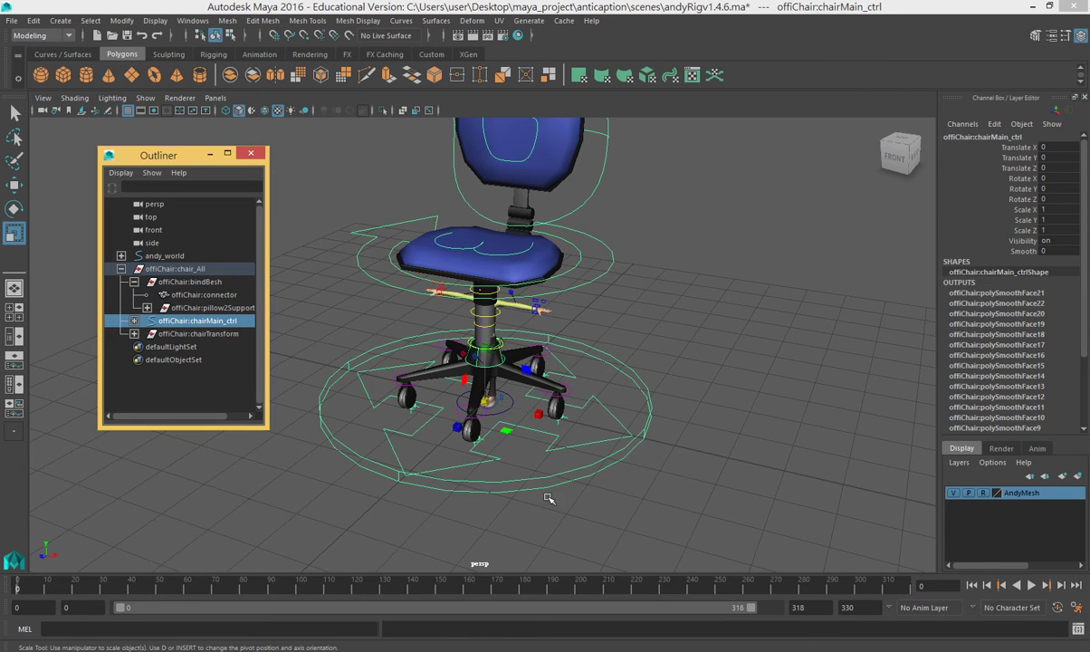
pyautogui.moveTo(486, 402); pyautogui.dragTo(167, 414)
pyautogui.scroll(8, 616, 411)
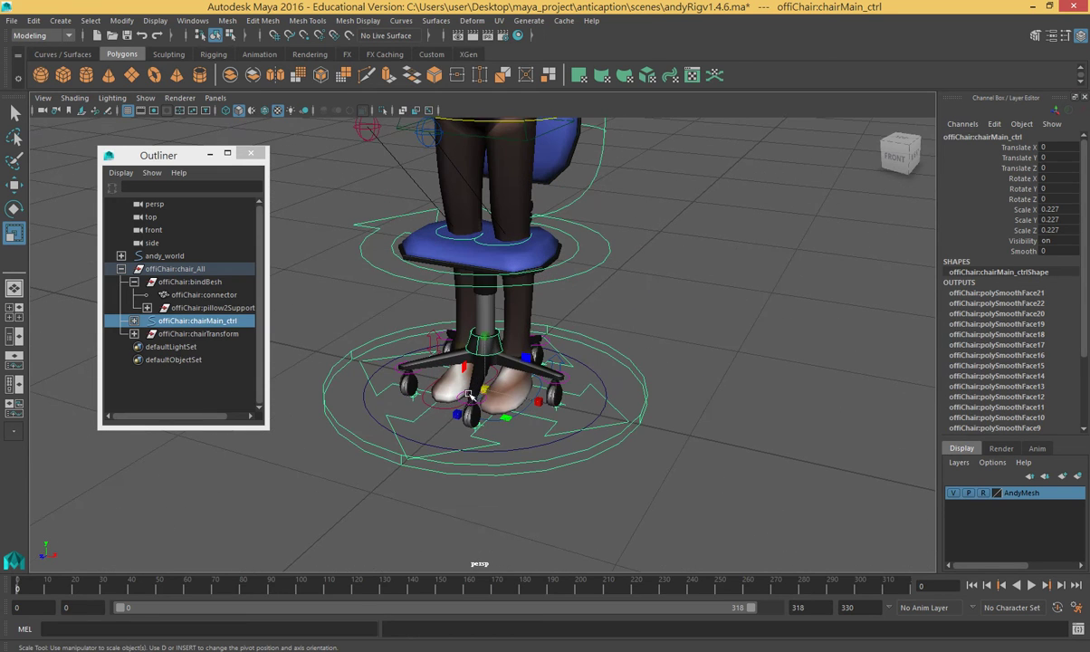
pyautogui.moveTo(486, 390); pyautogui.dragTo(363, 409)
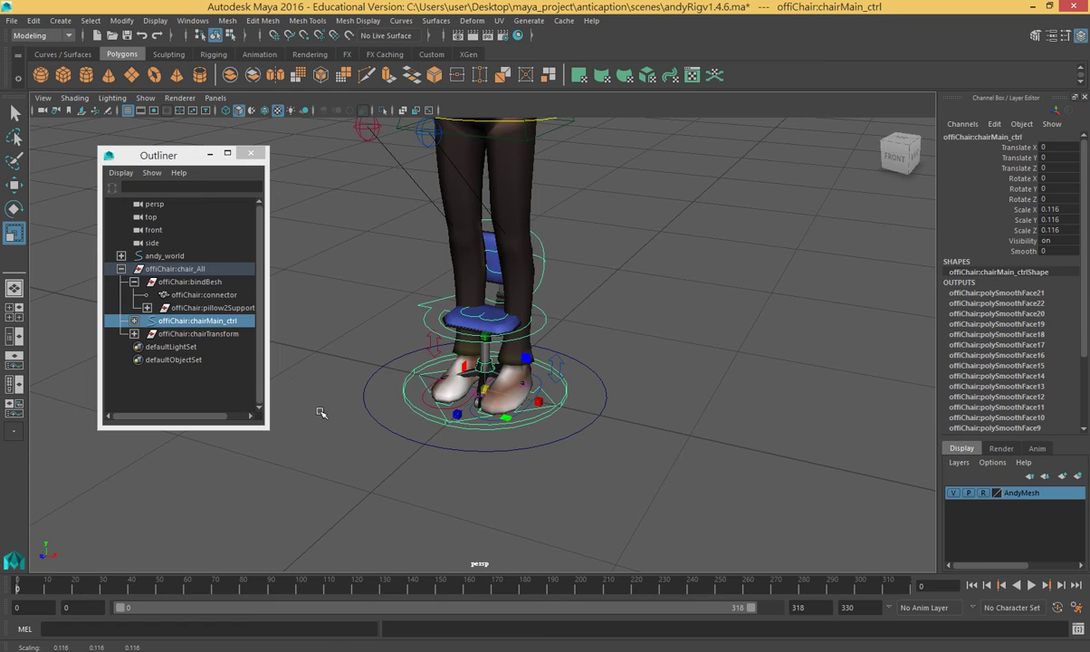
# Step: Move chairMain_ctrl along X until the chair stands beside the character, and frame andy_world
pyautogui.click(12, 188)
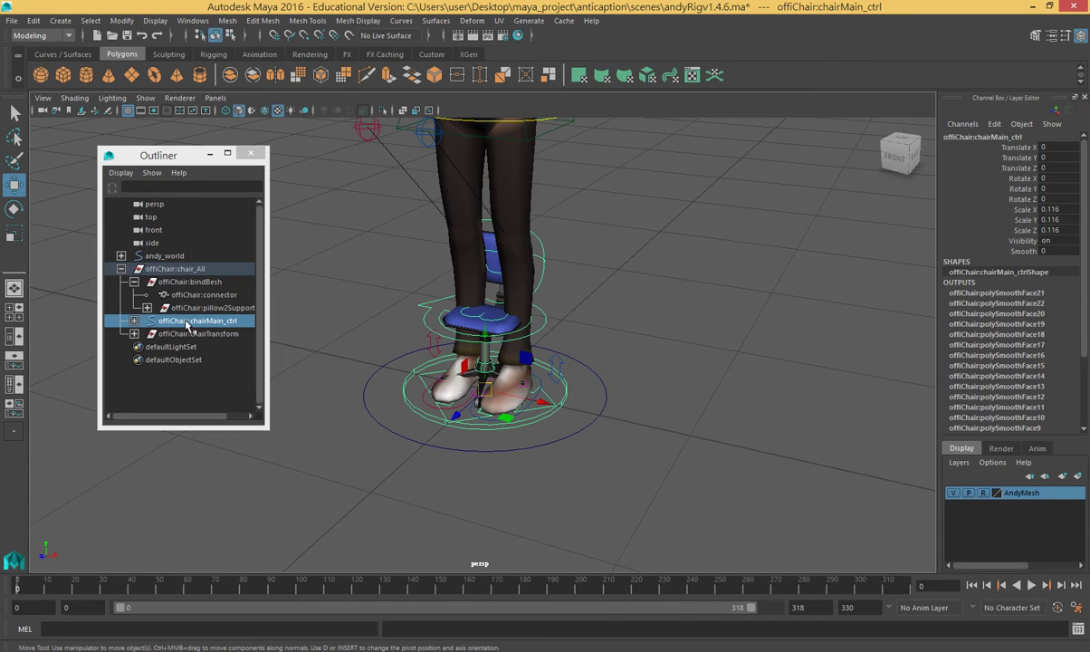
pyautogui.moveTo(542, 405); pyautogui.dragTo(776, 468)
pyautogui.click(566, 437)
pyautogui.press('f')
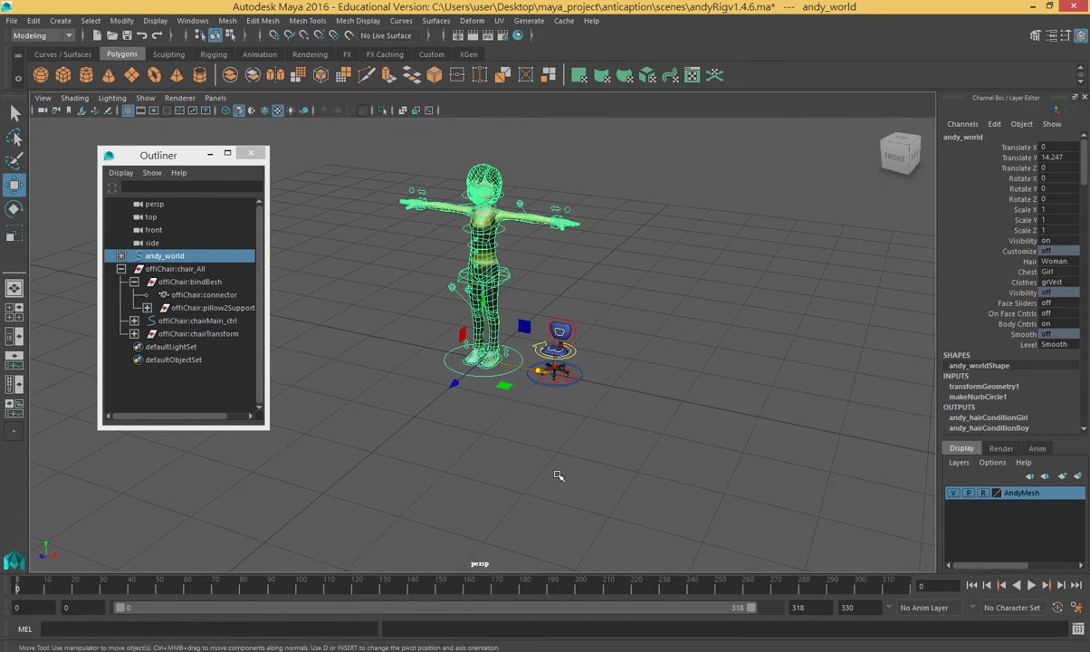
# Step: Compare the size of the chair with the character from several viewing angles
pyautogui.scroll(2, 558, 473)
pyautogui.keyDown('alt'); pyautogui.moveTo(557, 470); pyautogui.dragTo(495, 485); pyautogui.keyUp('alt')
pyautogui.scroll(-2, 495, 487)
pyautogui.scroll(-1, 494, 487)
pyautogui.scroll(4, 495, 487)
pyautogui.scroll(-2, 494, 487)
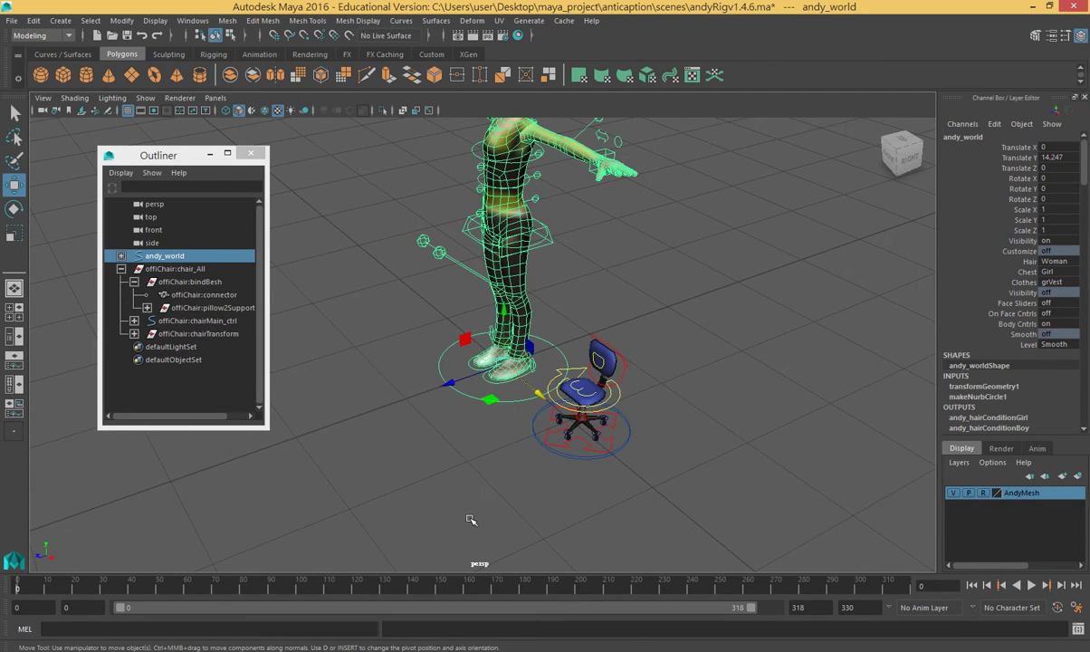
pyautogui.scroll(-3, 470, 518)
pyautogui.keyDown('alt'); pyautogui.moveTo(470, 516); pyautogui.dragTo(508, 518); pyautogui.keyUp('alt')
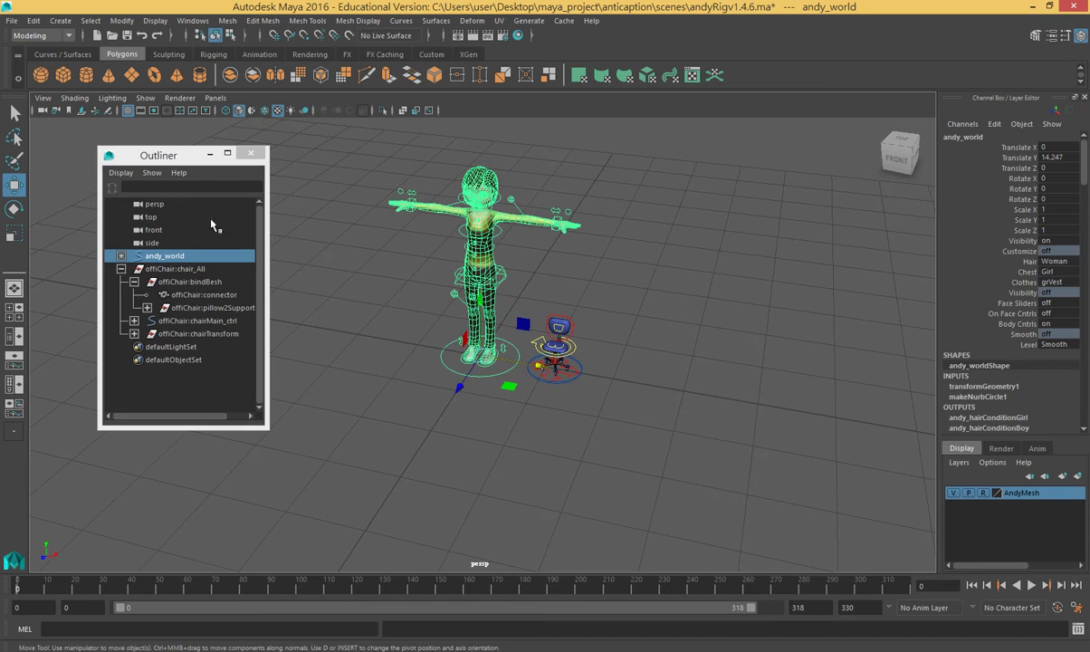
# Step: Minimize the Outliner and open the Preferences window
pyautogui.click(209, 154)
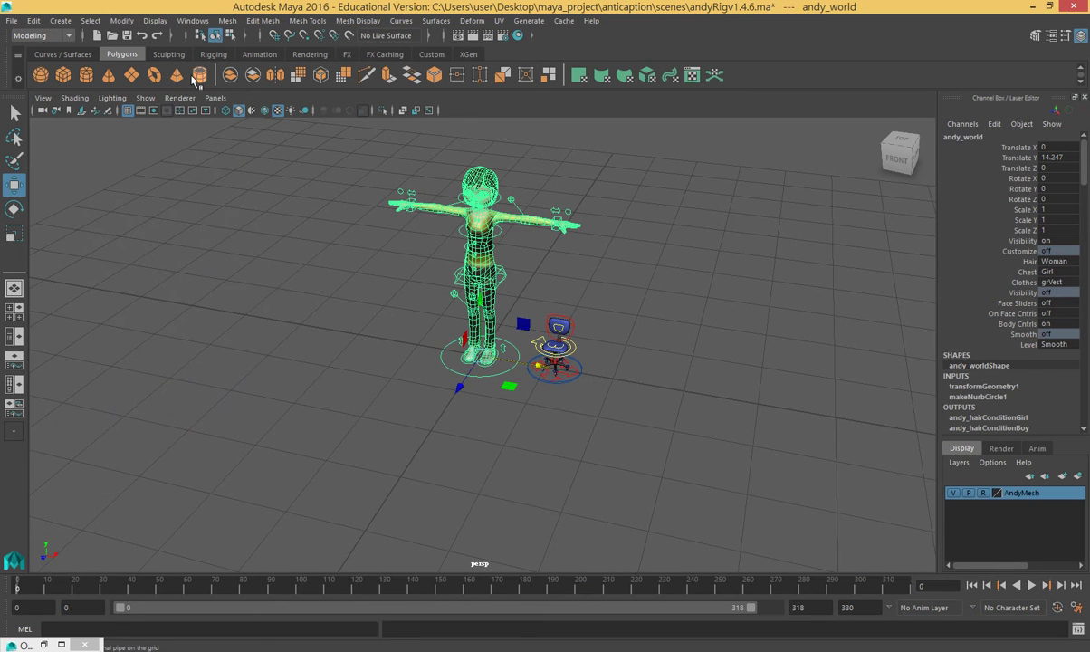
pyautogui.click(186, 21)
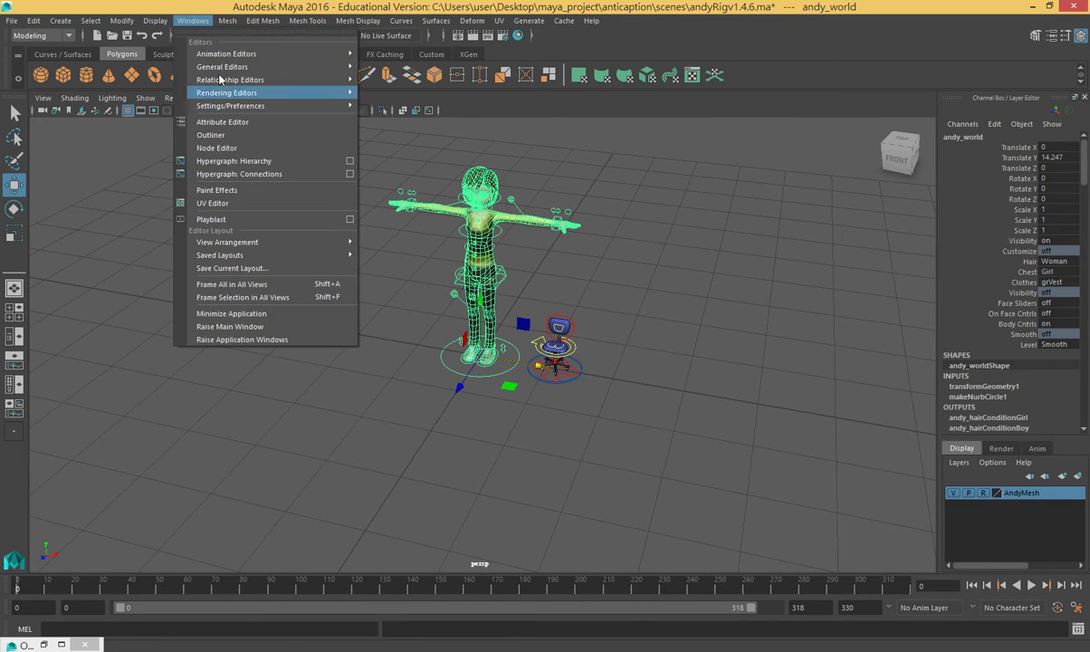
pyautogui.click(95, 20)
pyautogui.click(95, 20)
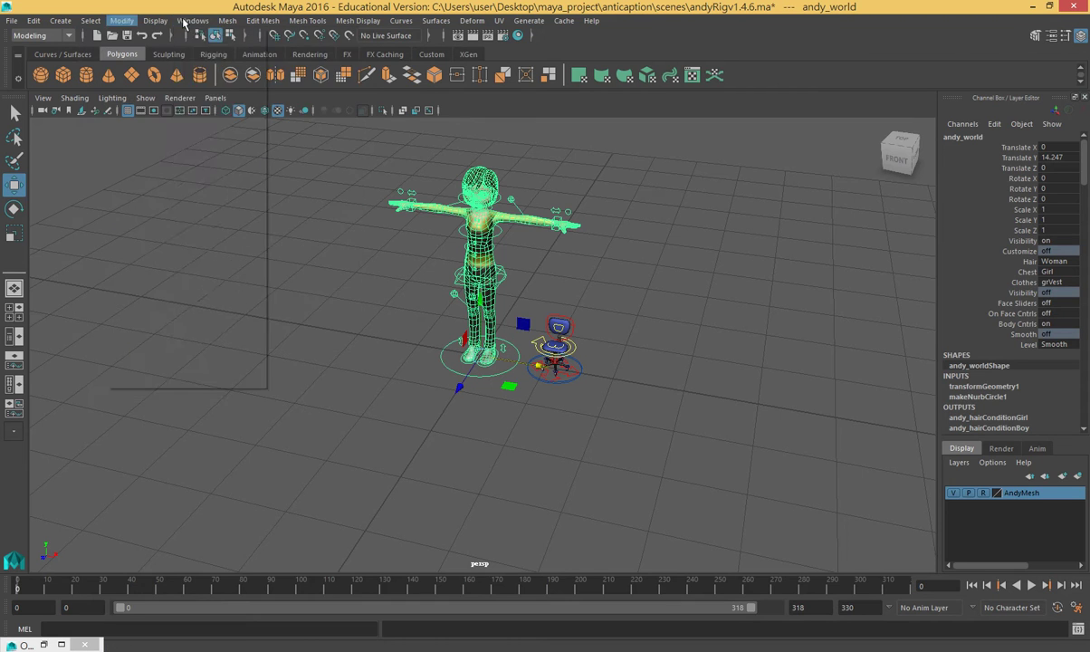
pyautogui.click(193, 20)
pyautogui.moveTo(228, 106)
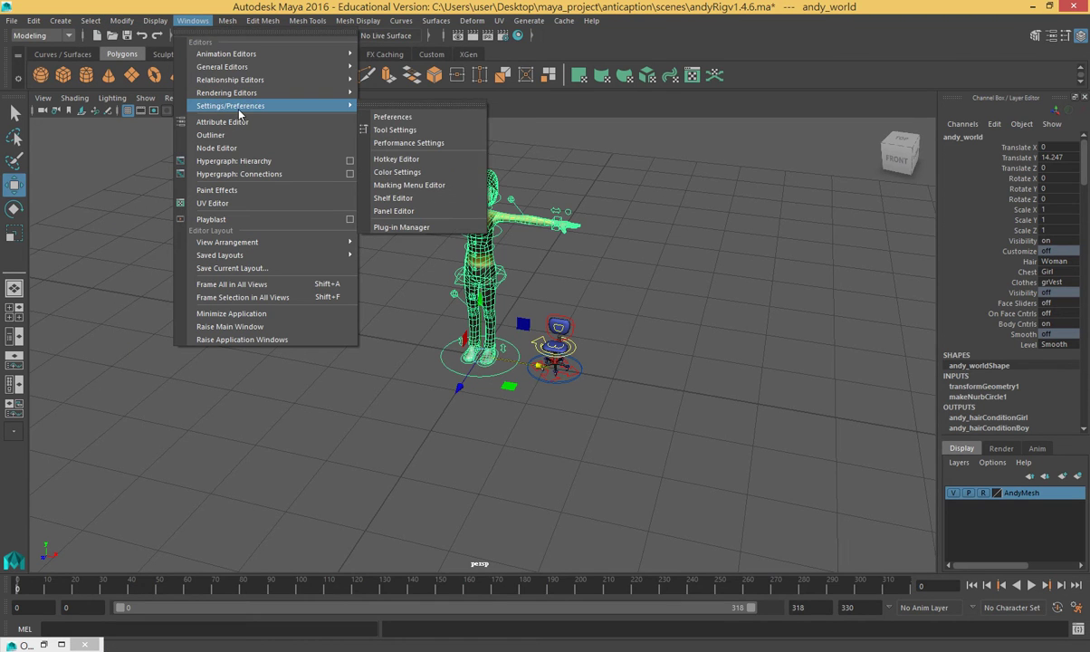
pyautogui.click(404, 121)
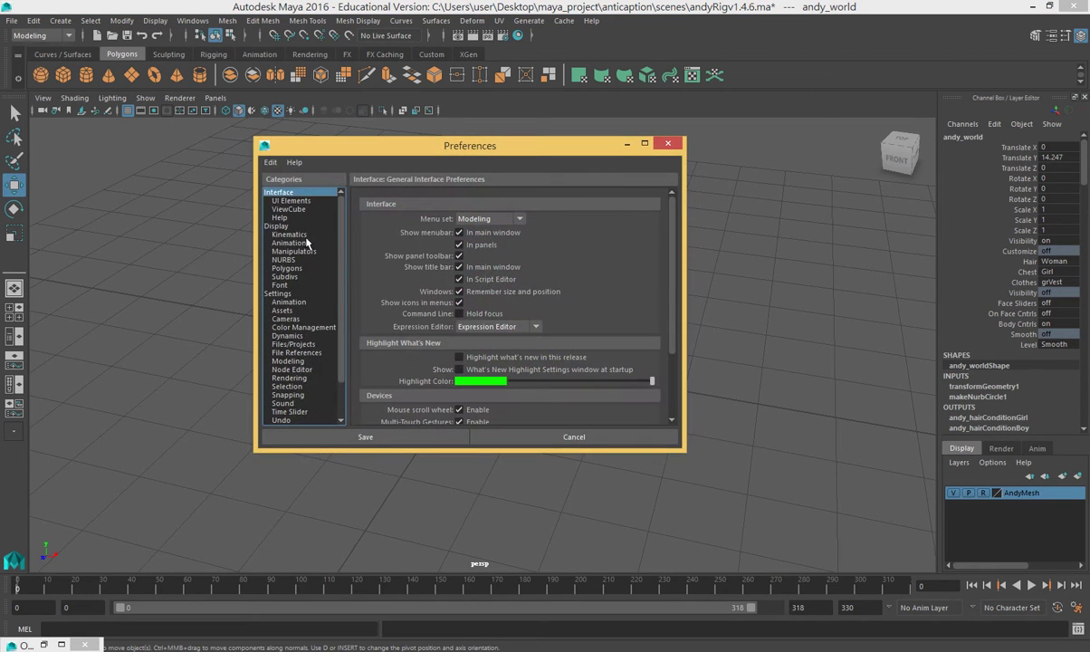
# Step: Look through the Display preferences and bring up the general Settings category with the working units
pyautogui.click(277, 225)
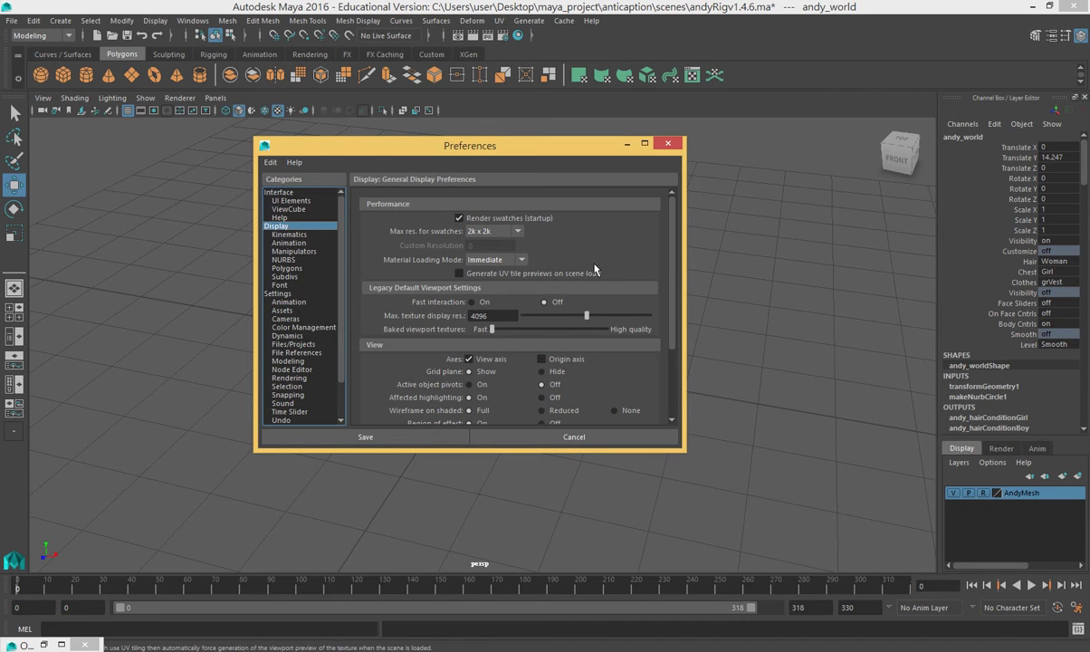
pyautogui.moveTo(671, 241)
pyautogui.mouseDown()
pyautogui.moveTo(674, 303)
pyautogui.moveTo(668, 241)
pyautogui.mouseUp()
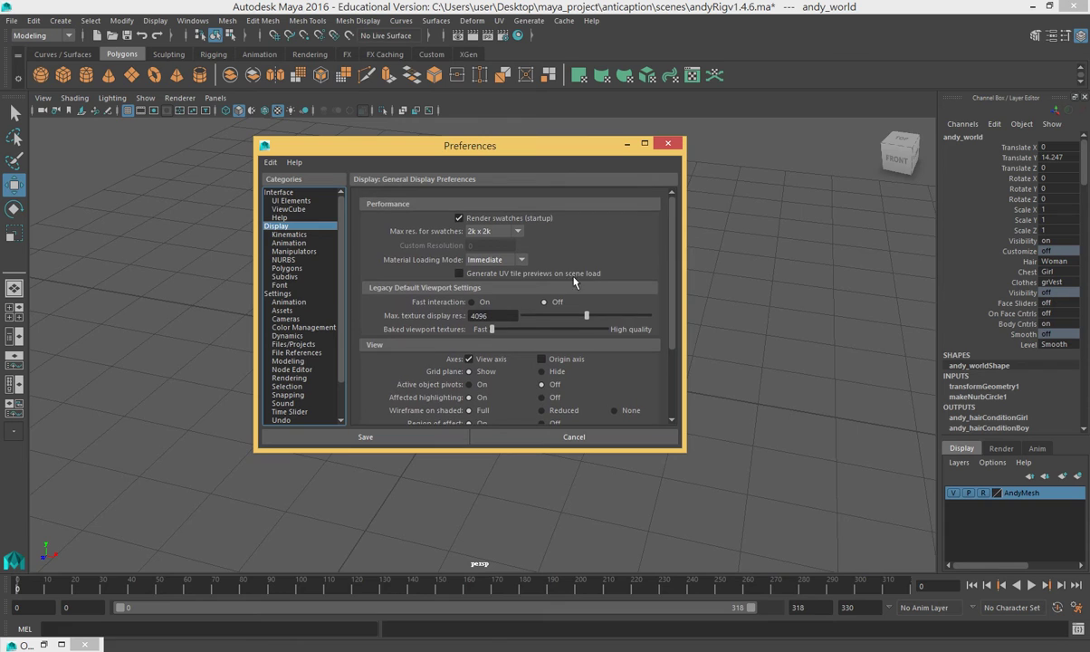
pyautogui.click(277, 293)
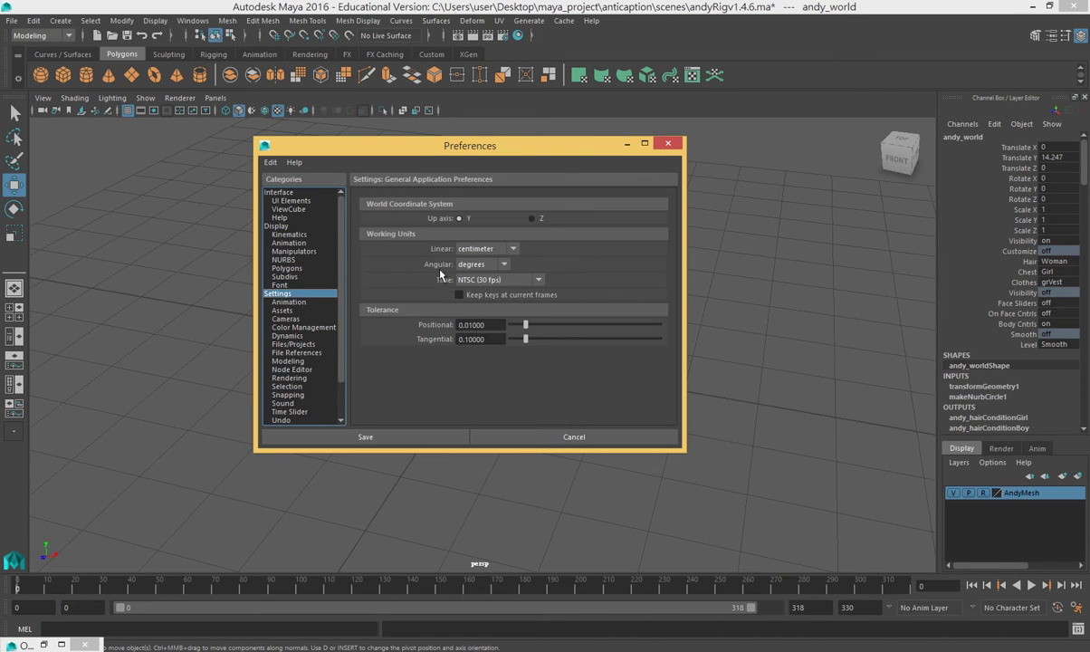
# Step: Move the Preferences window clear of the models and examine the character and chair beside the unit settings
pyautogui.moveTo(496, 151); pyautogui.dragTo(224, 140)
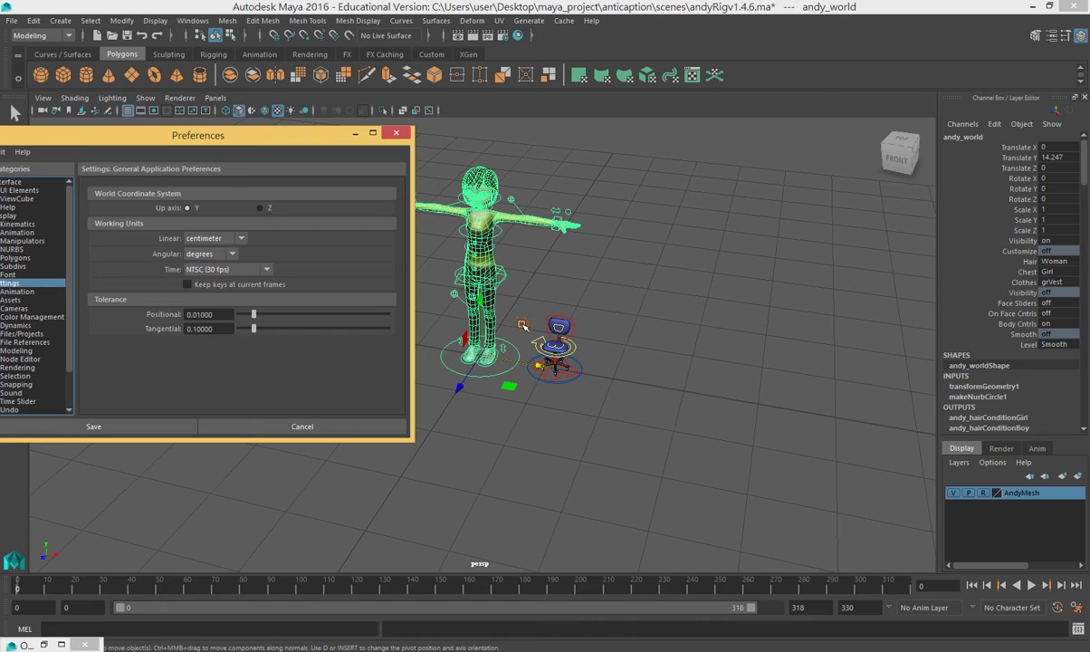
pyautogui.scroll(-10, 645, 316)
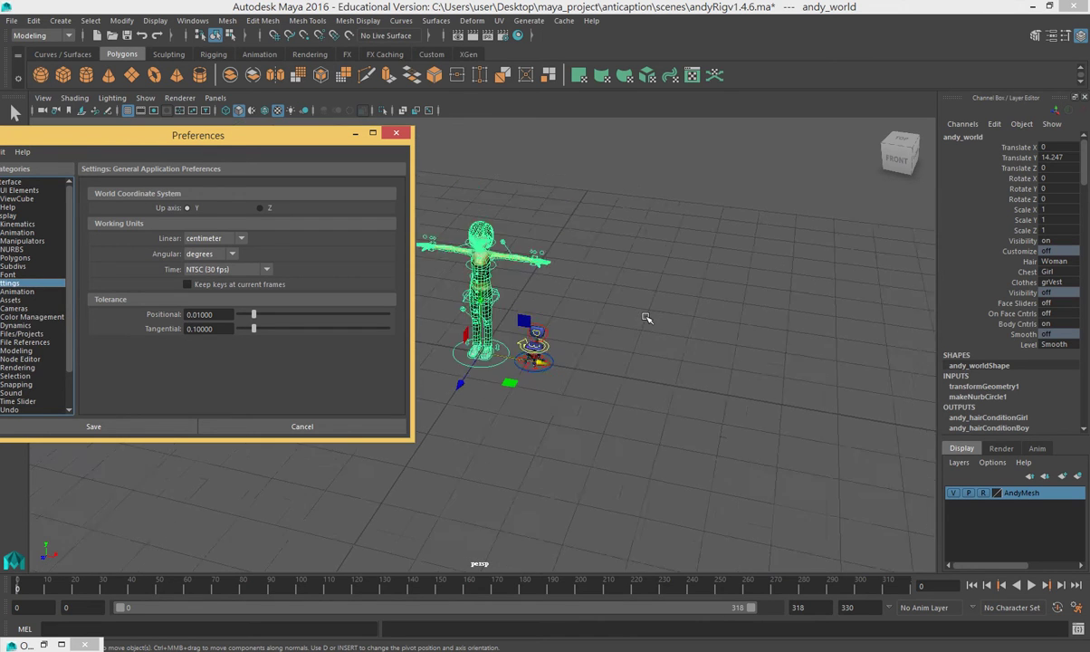
pyautogui.keyDown('alt'); pyautogui.moveTo(569, 453); pyautogui.dragTo(475, 442); pyautogui.keyUp('alt')
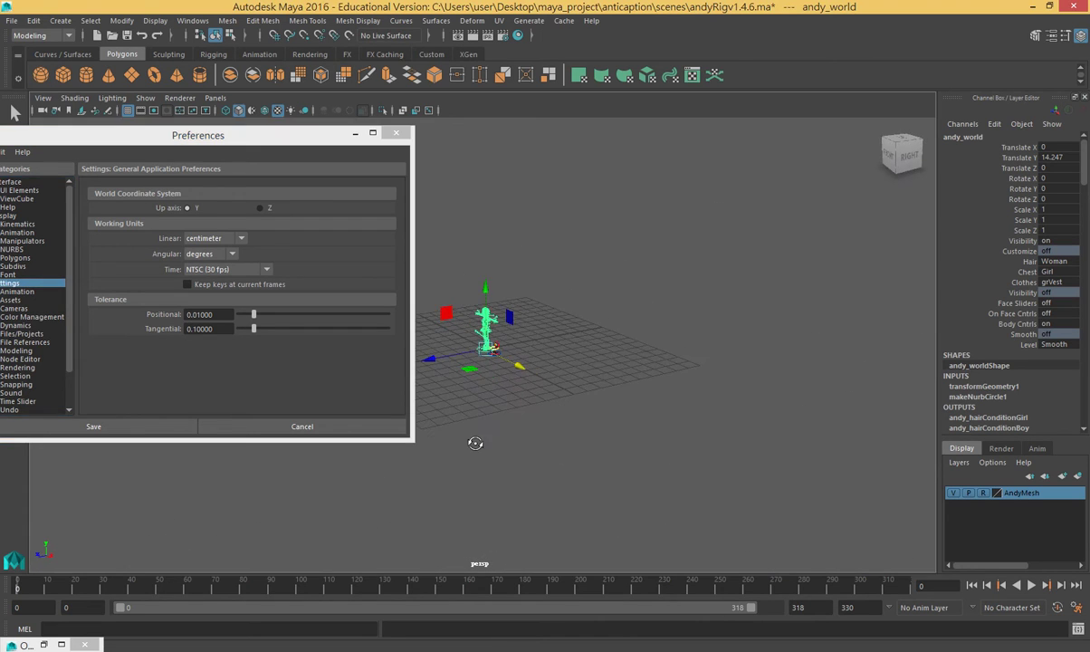
pyautogui.scroll(5, 478, 443)
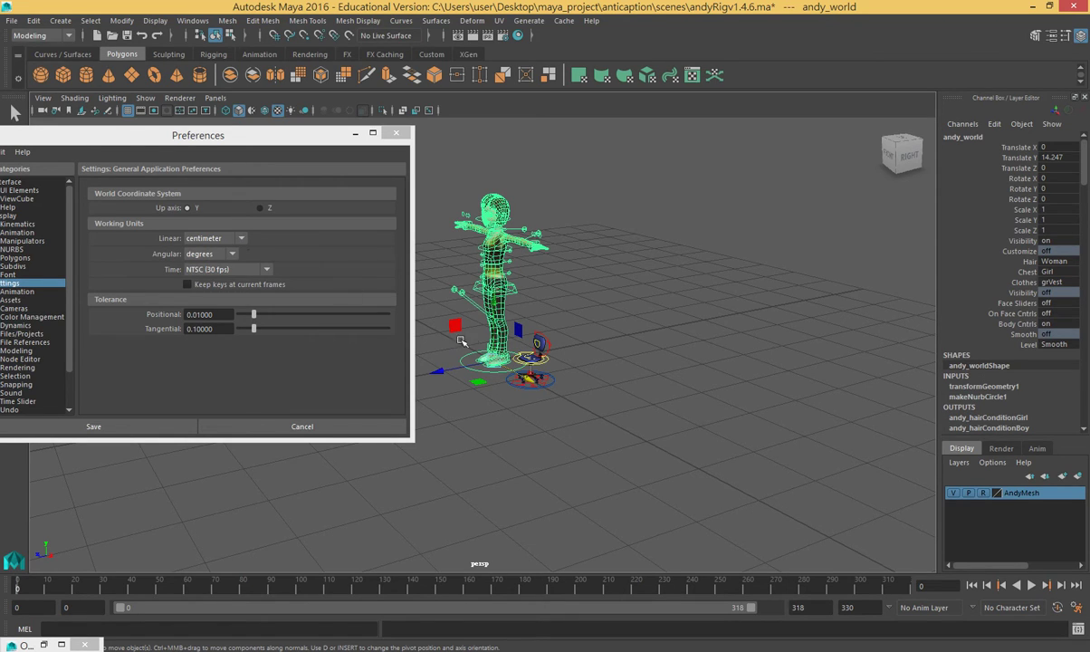
pyautogui.moveTo(274, 128); pyautogui.dragTo(926, 136)
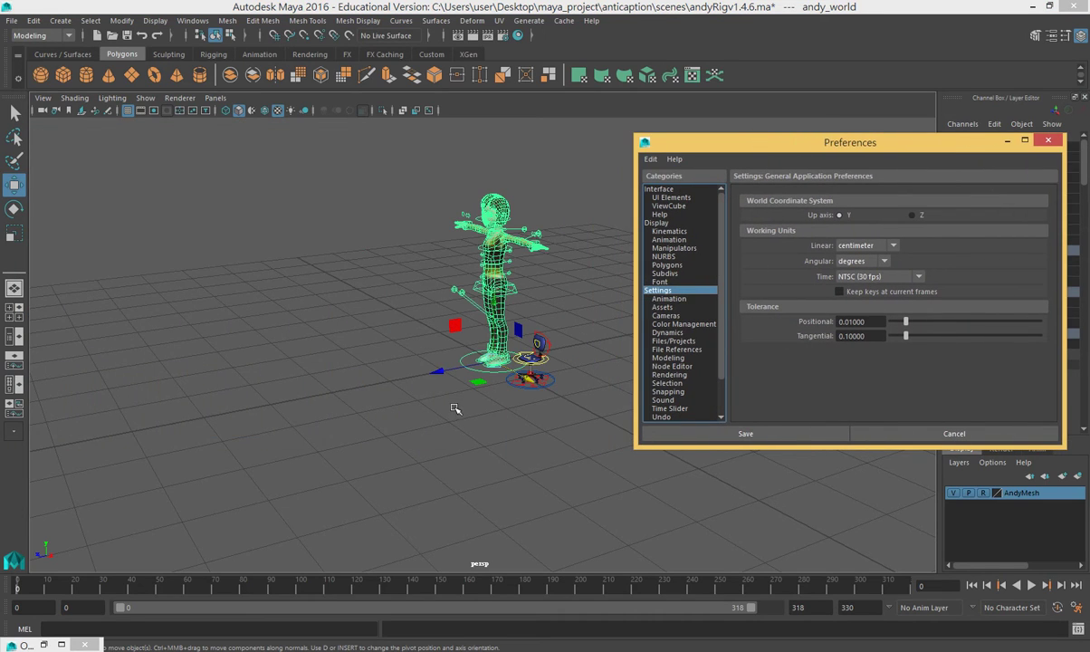
pyautogui.scroll(8, 434, 461)
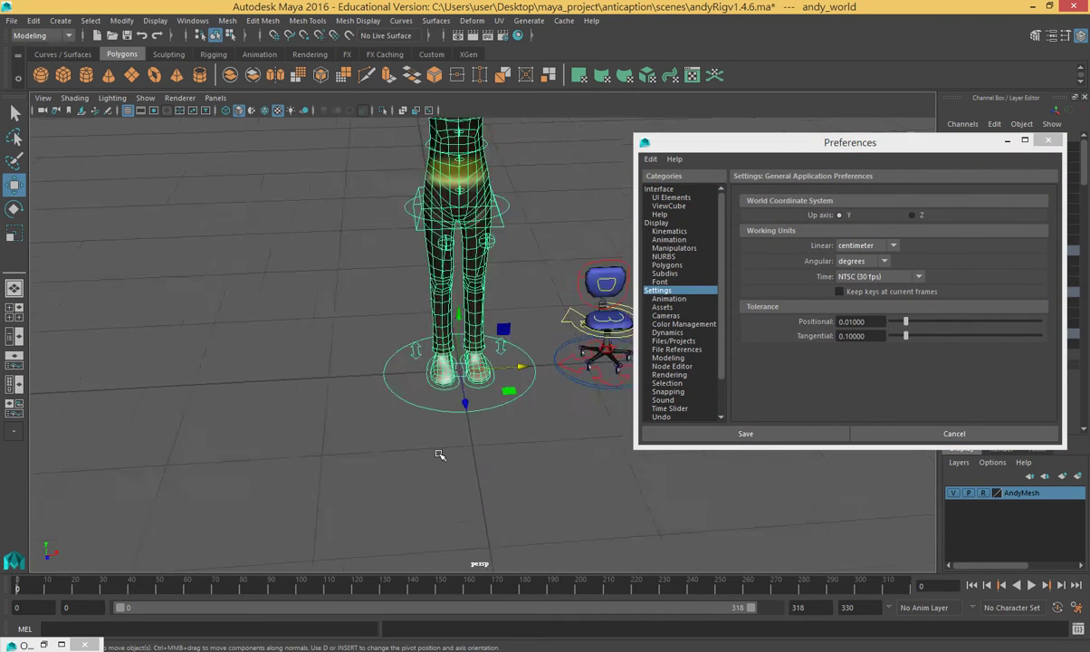
pyautogui.keyDown('alt'); pyautogui.moveTo(439, 455); pyautogui.dragTo(415, 401); pyautogui.keyUp('alt')
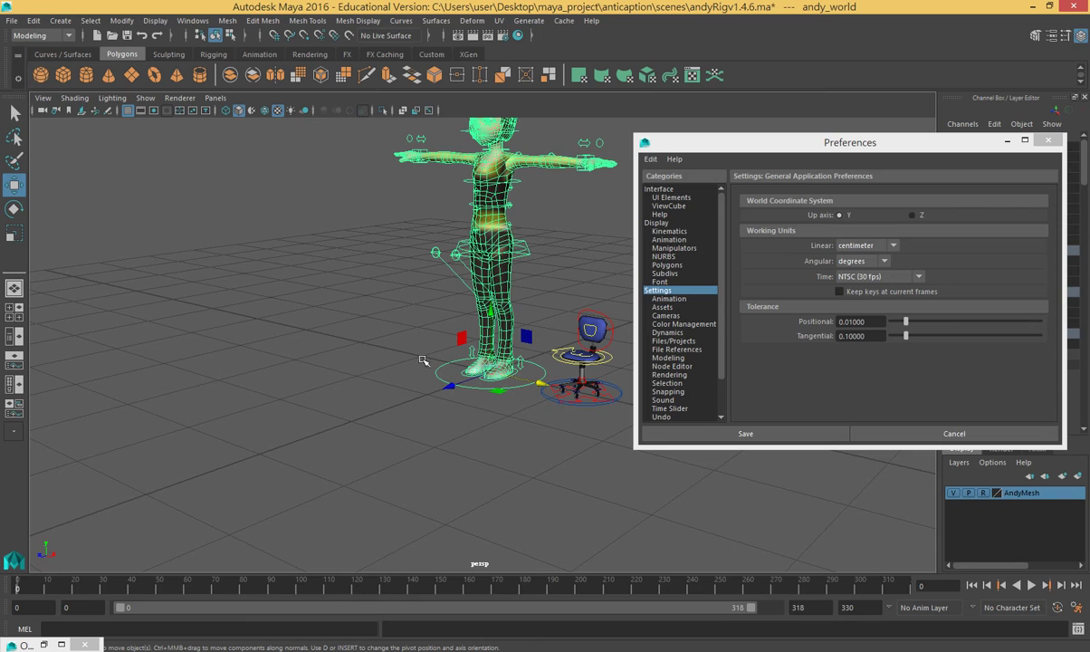
# Step: Check the available linear working units, dismiss the list without choosing one, and deselect everything in the scene
pyautogui.click(892, 246)
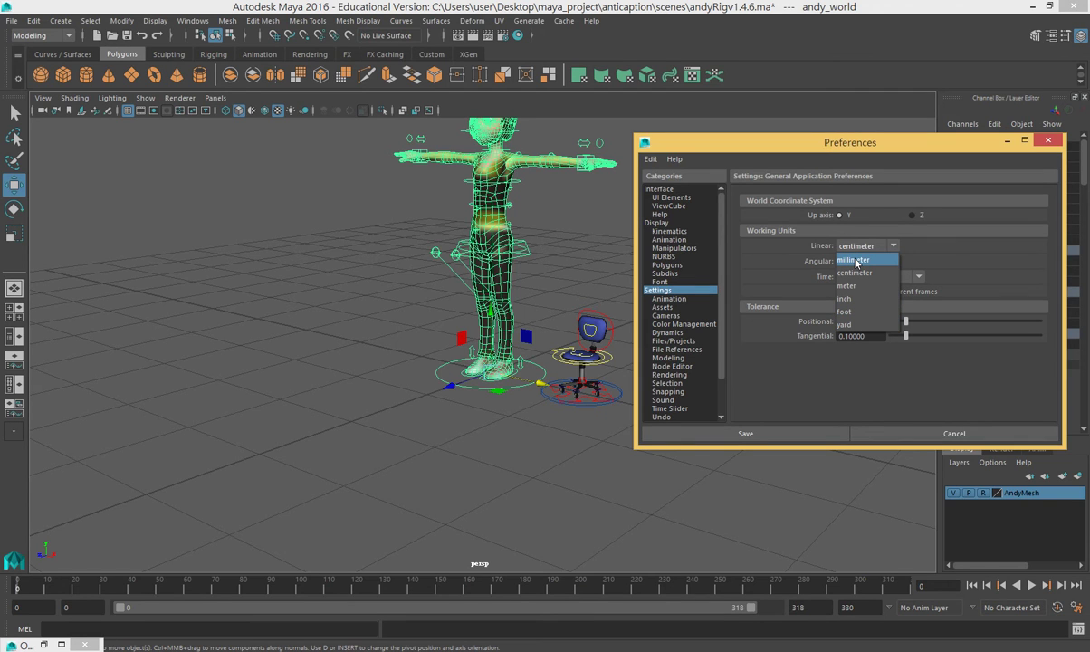
pyautogui.click(319, 328)
pyautogui.click(318, 327)
# Step: Shift the Preferences window farther aside and inspect the chair's proportions against the character's legs and full body
pyautogui.scroll(-5, 317, 325)
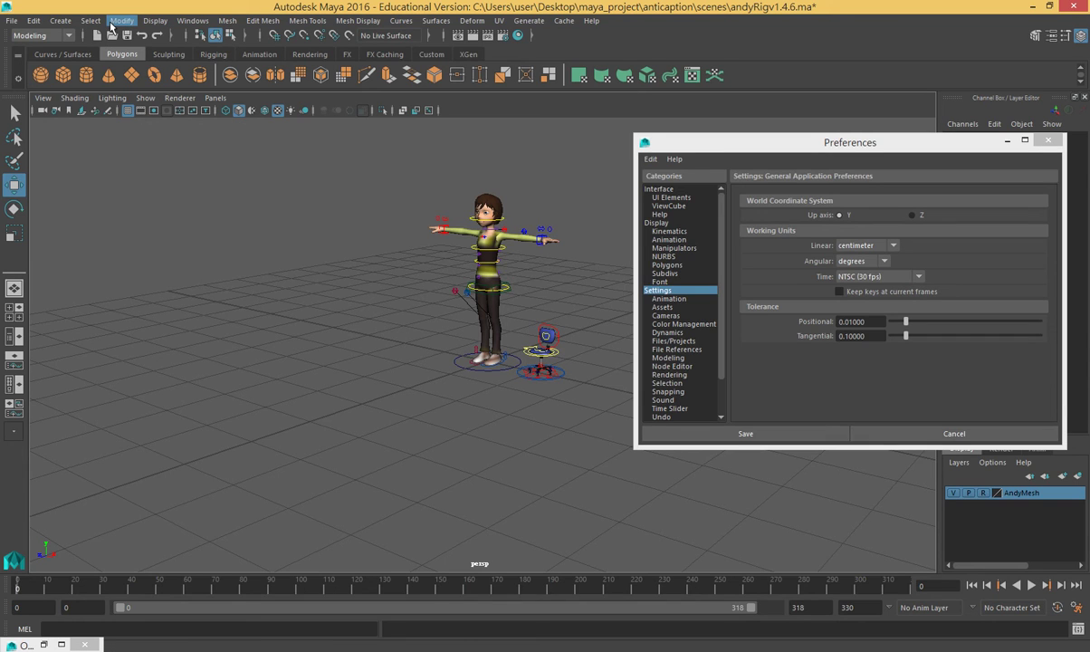
pyautogui.scroll(5, 609, 436)
pyautogui.moveTo(758, 140); pyautogui.dragTo(927, 140)
pyautogui.scroll(-4, 602, 321)
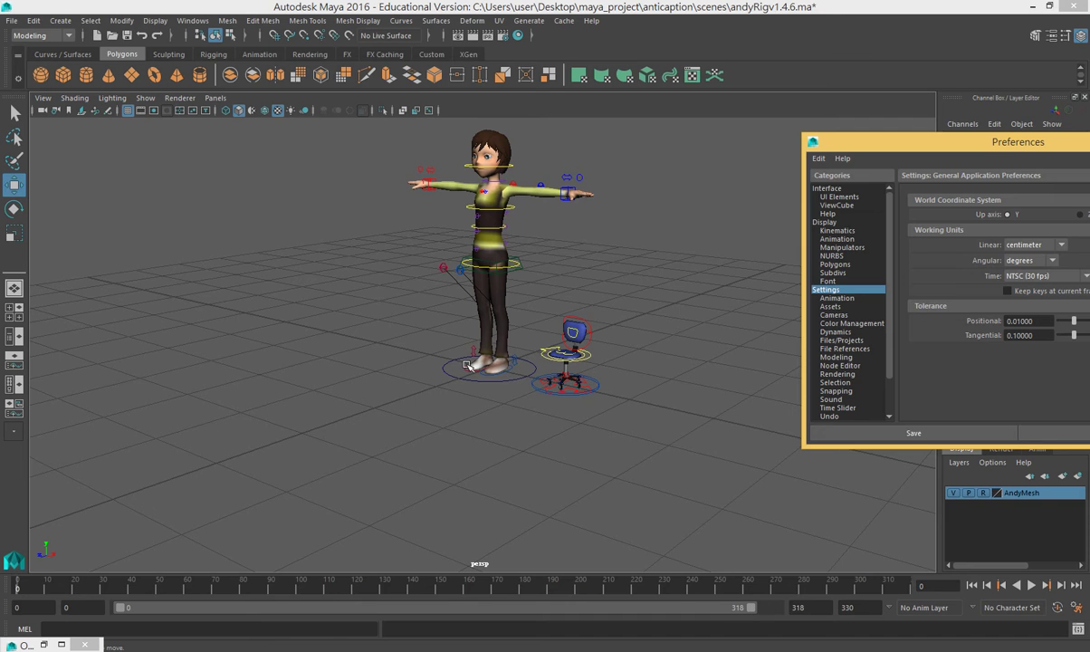
pyautogui.scroll(4, 468, 364)
pyautogui.scroll(-3, 552, 311)
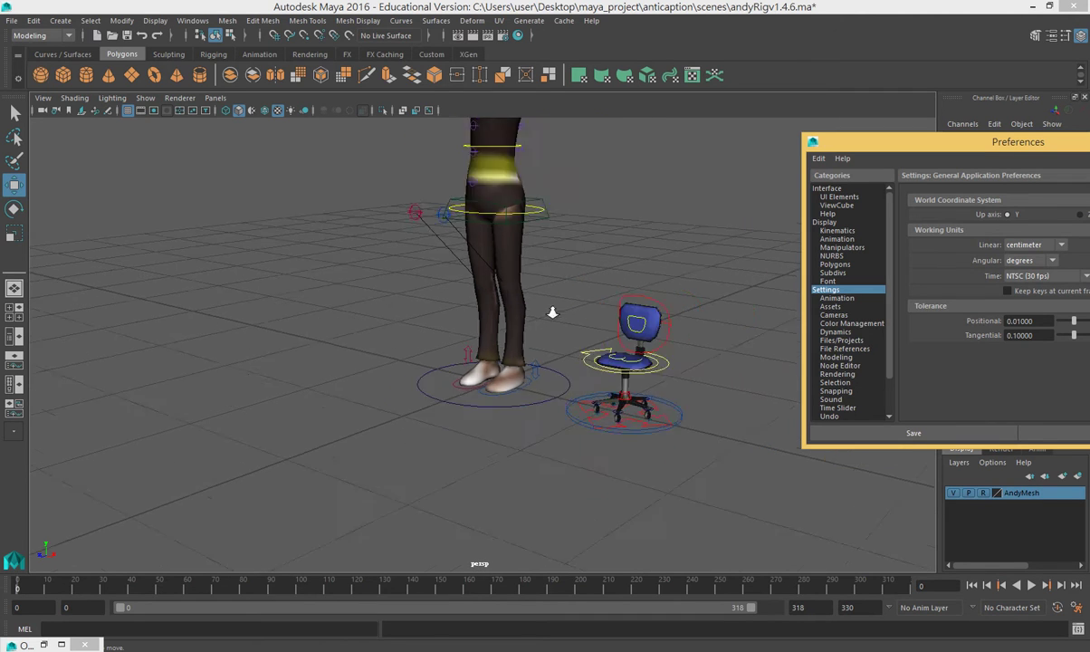
# Step: Scale the chair up uniformly to about 0.32 with chairMain_ctrl so that it suits the character's height
pyautogui.click(535, 394)
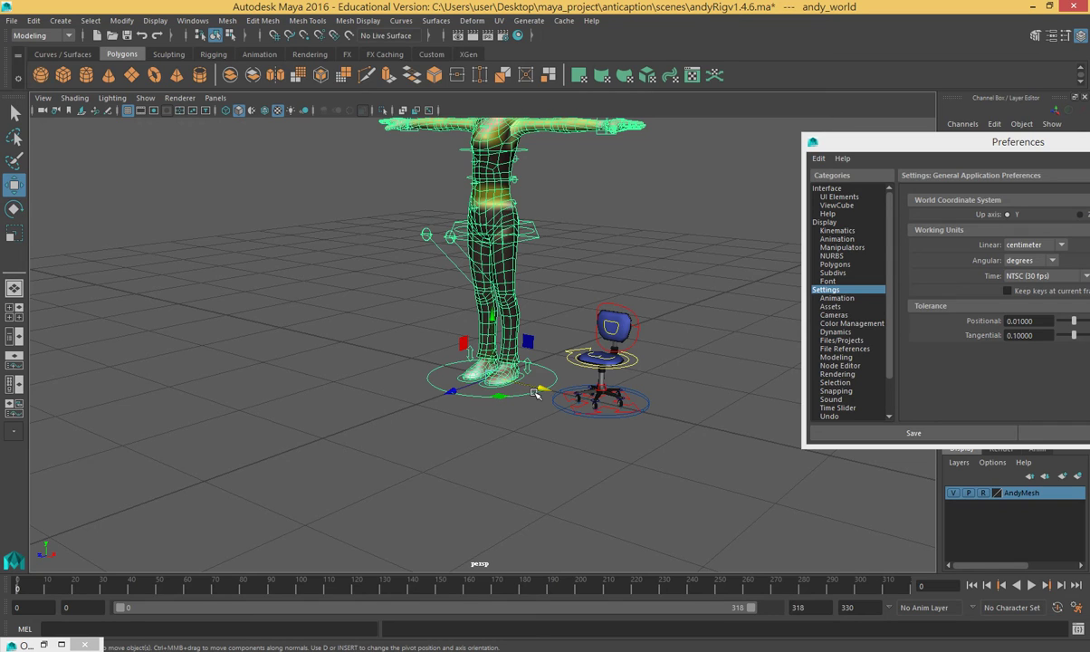
pyautogui.click(607, 414)
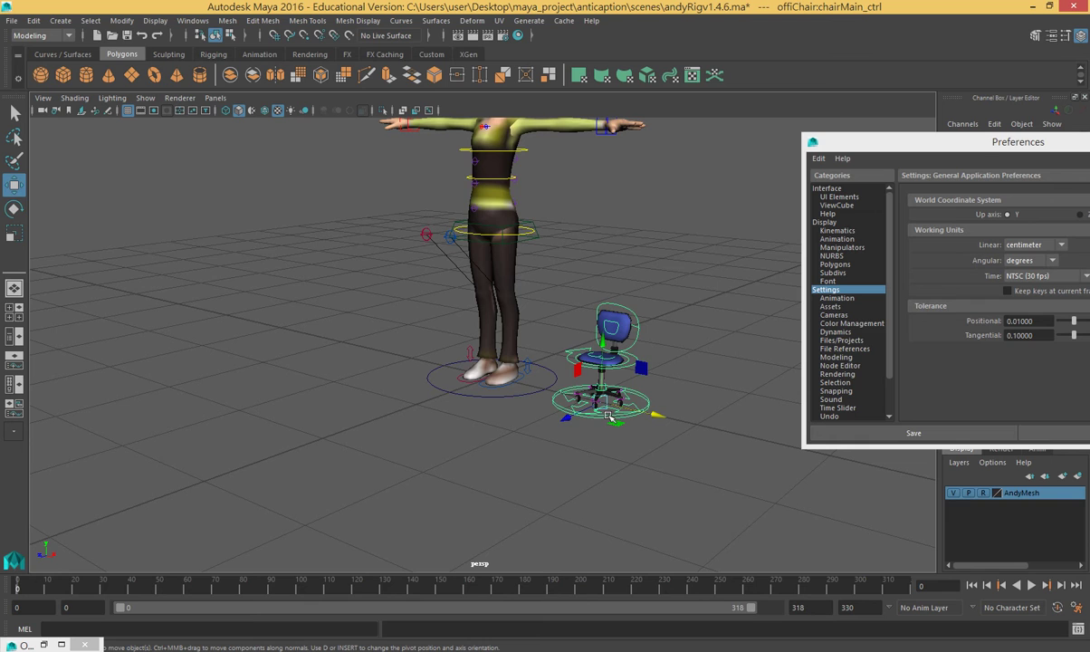
pyautogui.scroll(-3, 534, 406)
pyautogui.moveTo(587, 437)
pyautogui.keyDown('alt'); pyautogui.mouseDown()
pyautogui.moveTo(523, 455)
pyautogui.moveTo(564, 392)
pyautogui.moveTo(575, 432)
pyautogui.mouseUp(); pyautogui.keyUp('alt')
pyautogui.scroll(4, 576, 432)
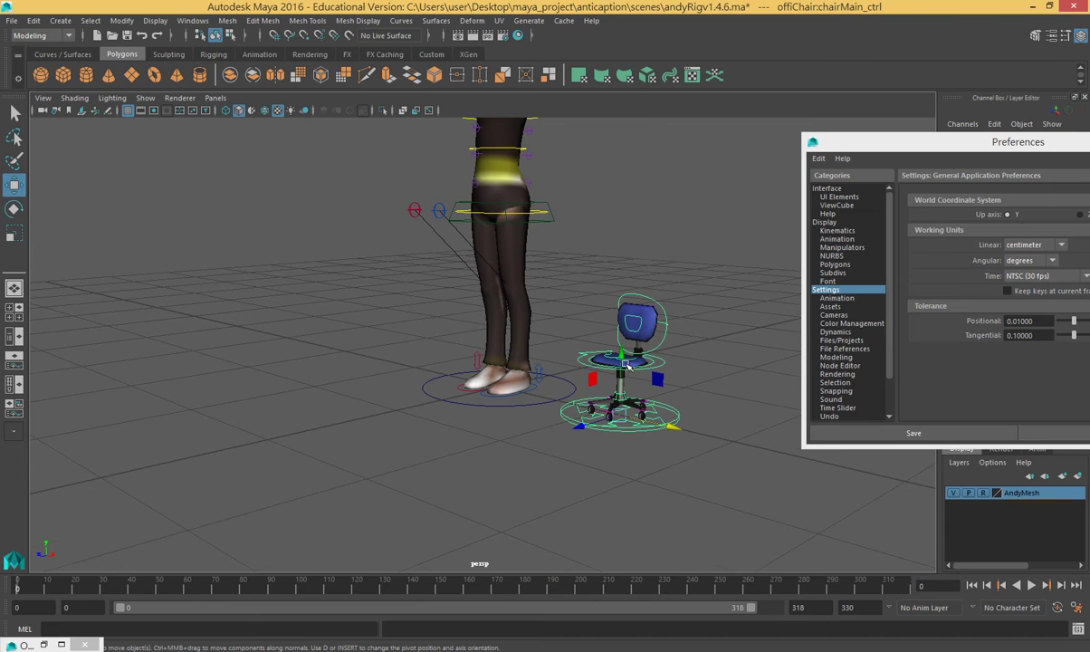
pyautogui.scroll(-3, 506, 414)
pyautogui.keyDown('alt'); pyautogui.moveTo(506, 414); pyautogui.dragTo(306, 480, button='middle'); pyautogui.keyUp('alt')
pyautogui.moveTo(306, 480); pyautogui.dragTo(380, 460)
pyautogui.click(13, 233)
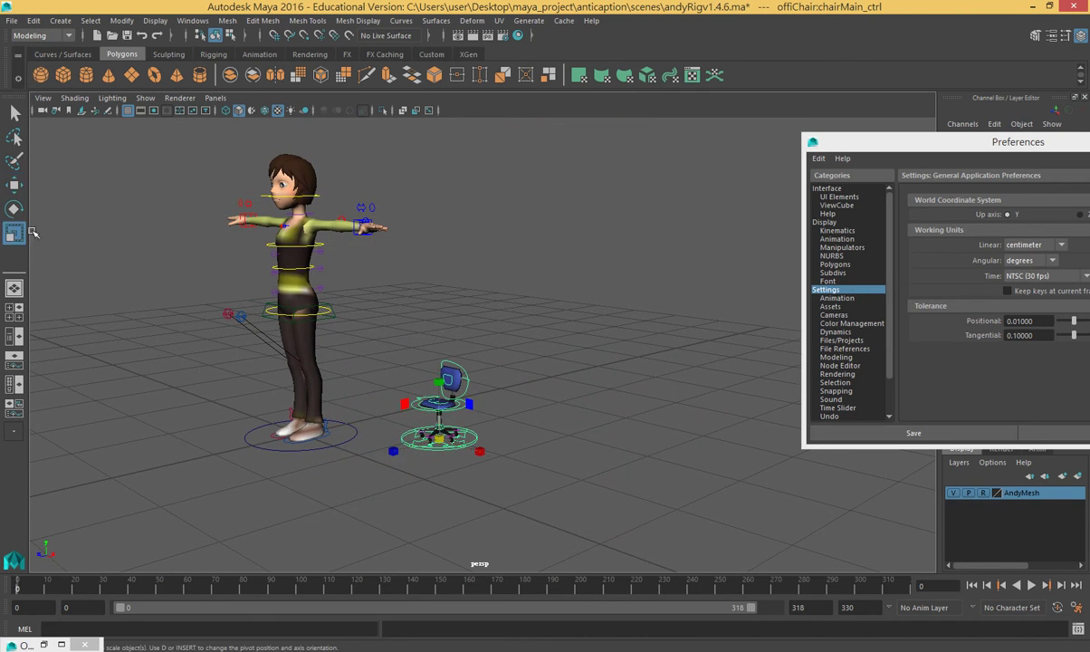
pyautogui.moveTo(418, 418); pyautogui.dragTo(584, 540)
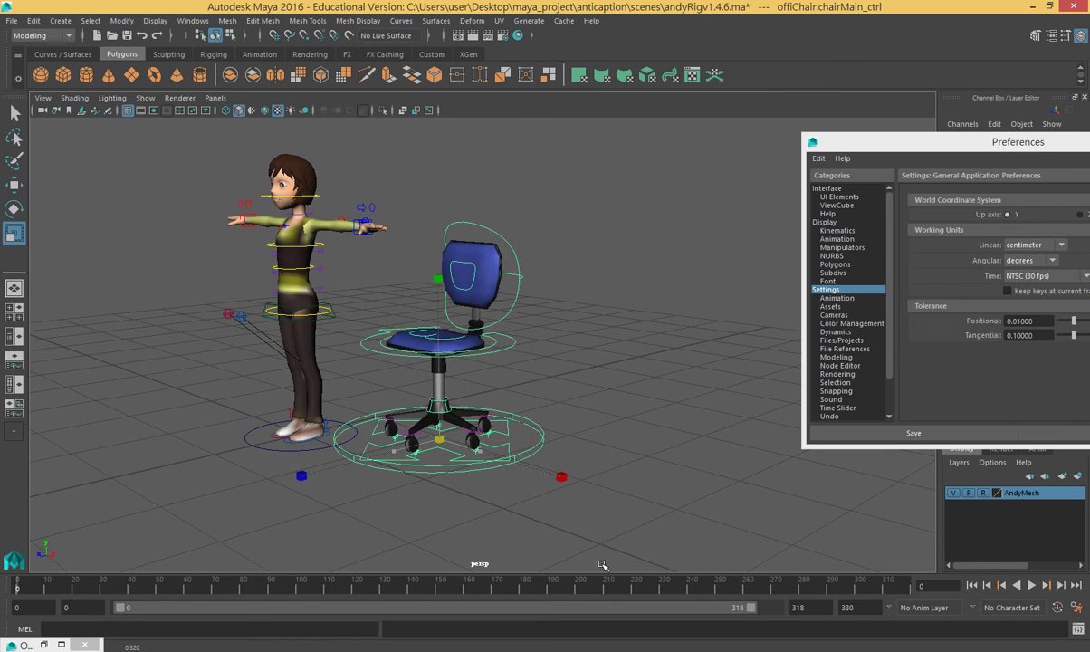
pyautogui.scroll(-3, 555, 540)
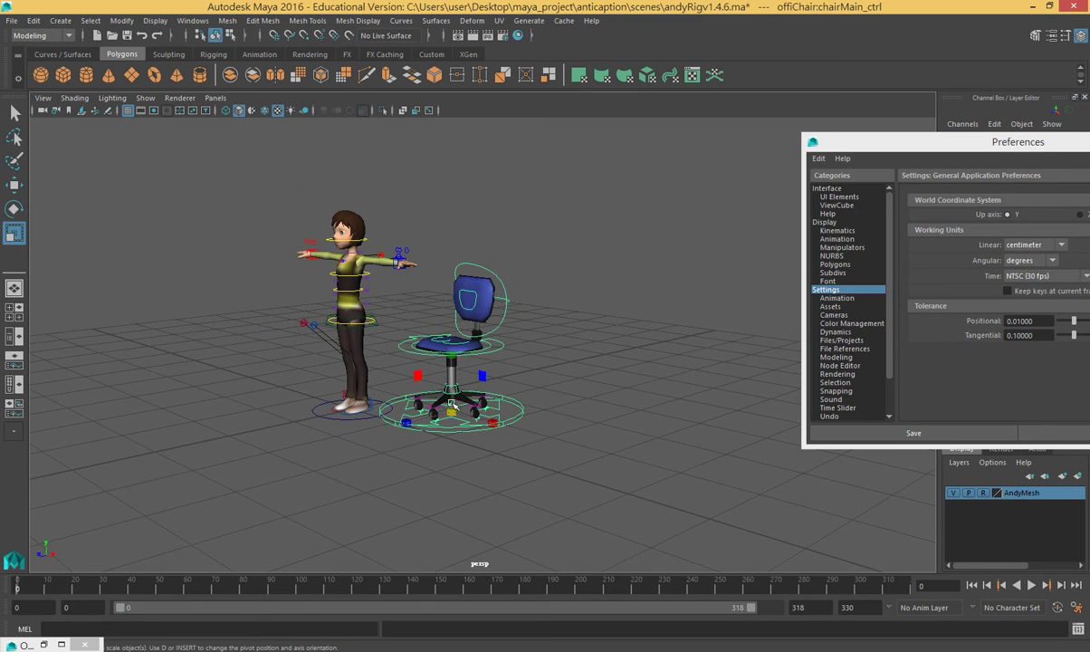
# Step: Move the chair sideways with chairMain_ctrl so that it stands directly behind the character
pyautogui.keyDown('alt'); pyautogui.moveTo(455, 409); pyautogui.dragTo(506, 446); pyautogui.keyUp('alt')
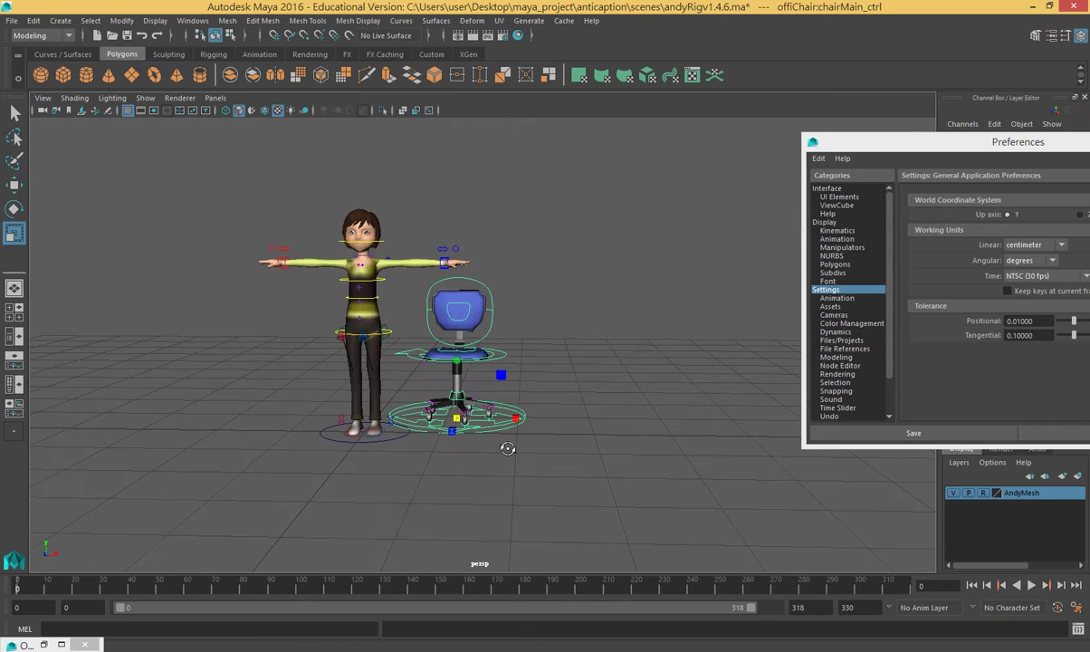
pyautogui.click(14, 184)
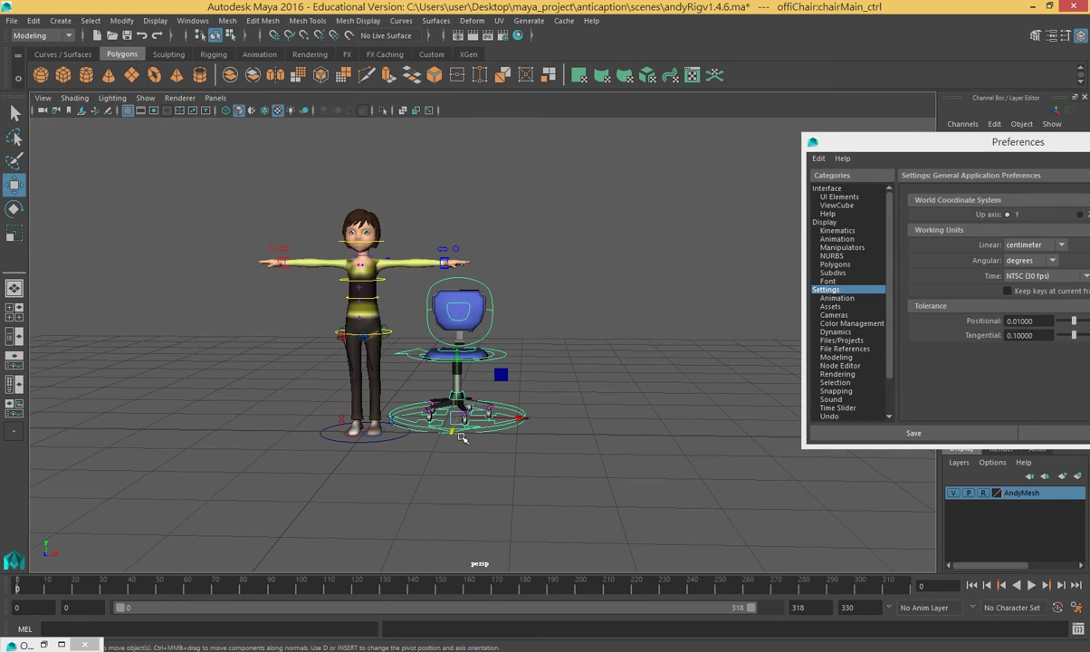
pyautogui.moveTo(517, 413); pyautogui.dragTo(380, 477)
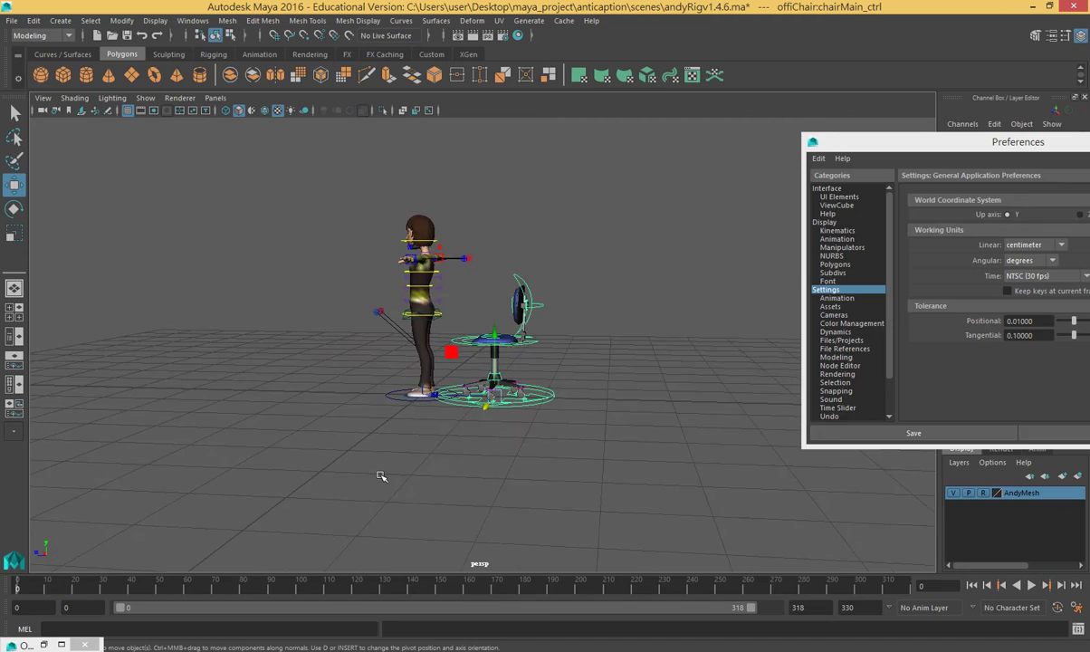
# Step: Examine the chair's size and position against the character's body from the side and the front
pyautogui.scroll(3, 381, 525)
pyautogui.scroll(3, 501, 555)
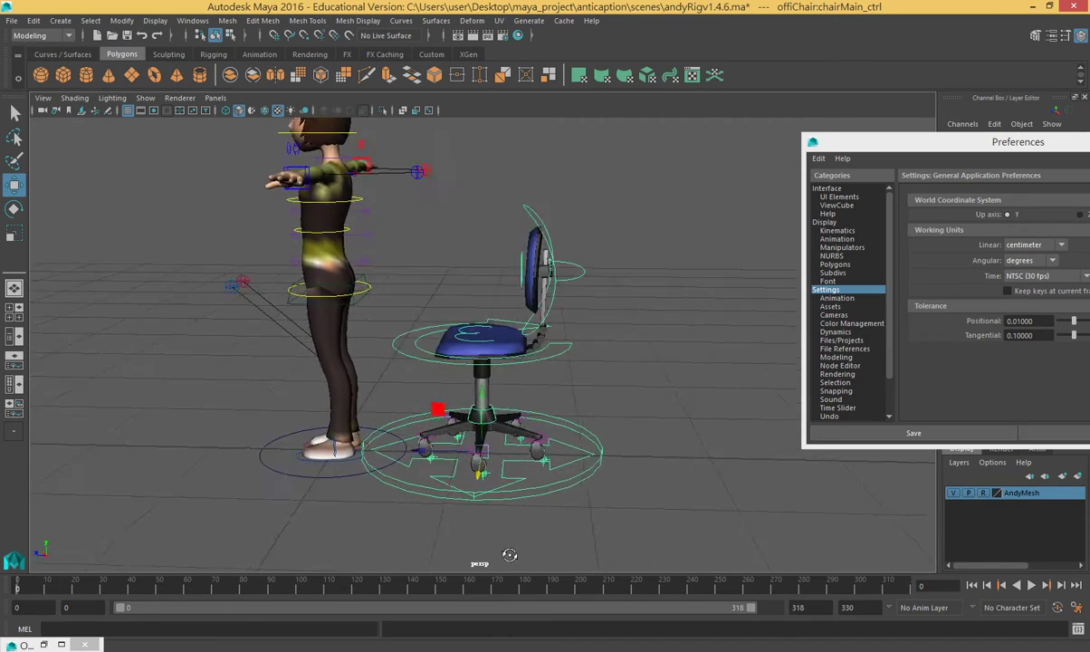
pyautogui.scroll(3, 498, 555)
pyautogui.keyDown('alt'); pyautogui.moveTo(608, 479); pyautogui.dragTo(685, 434); pyautogui.keyUp('alt')
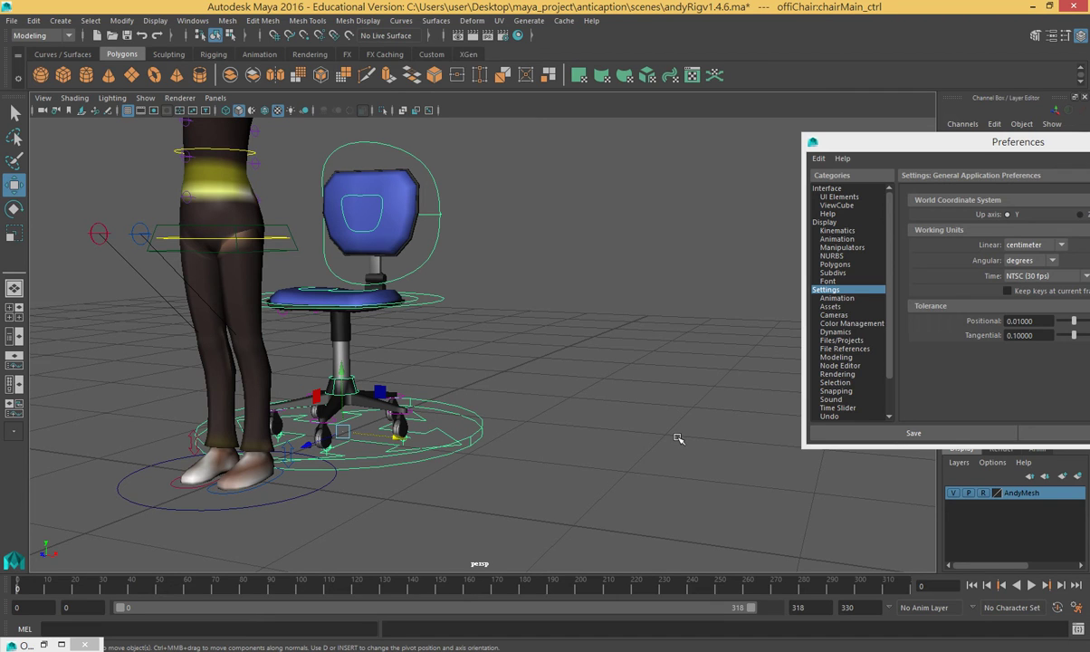
pyautogui.scroll(-3, 677, 438)
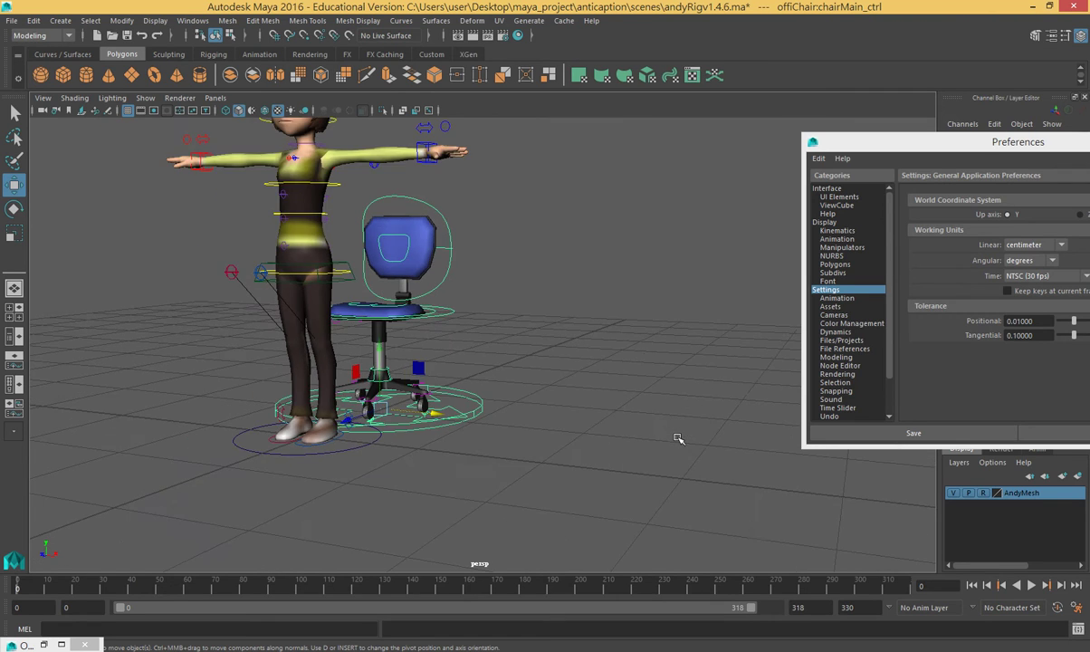
pyautogui.scroll(1, 677, 439)
pyautogui.scroll(-1, 677, 438)
pyautogui.scroll(2, 677, 438)
pyautogui.keyDown('alt'); pyautogui.moveTo(601, 375); pyautogui.dragTo(653, 526, button='middle'); pyautogui.keyUp('alt')
pyautogui.scroll(-2, 633, 481)
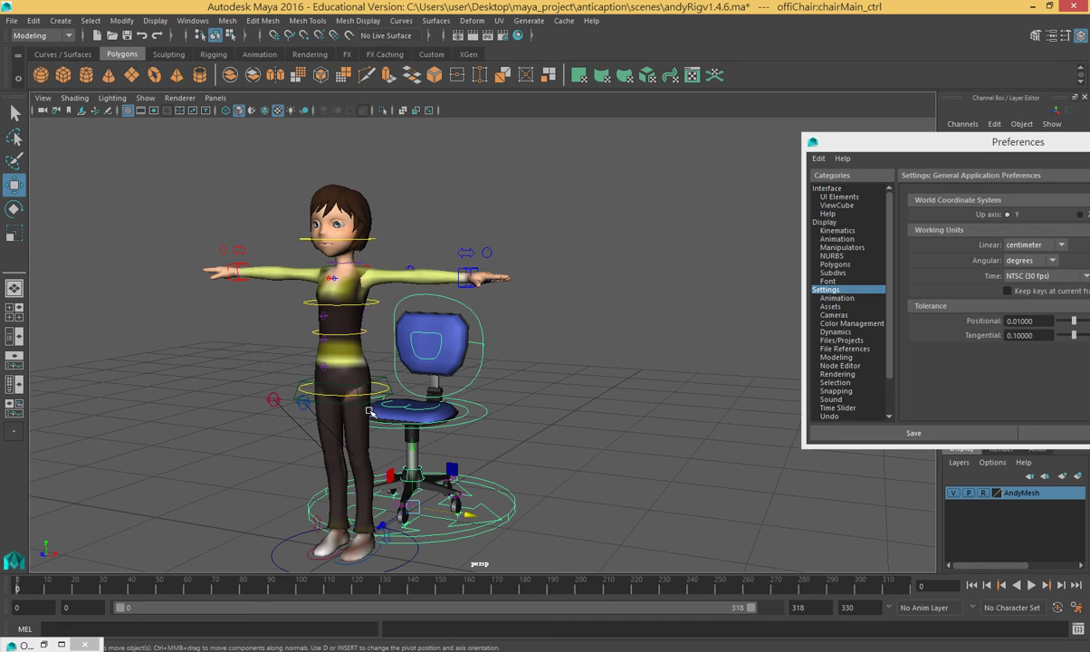
pyautogui.scroll(4, 369, 412)
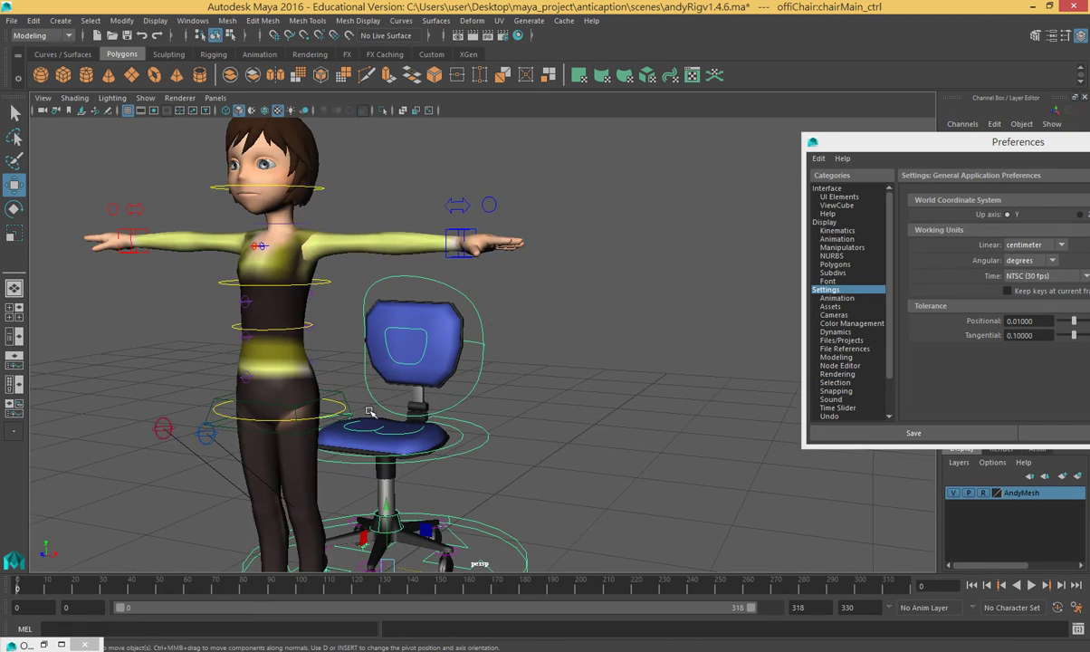
pyautogui.scroll(-5, 369, 412)
pyautogui.scroll(4, 435, 403)
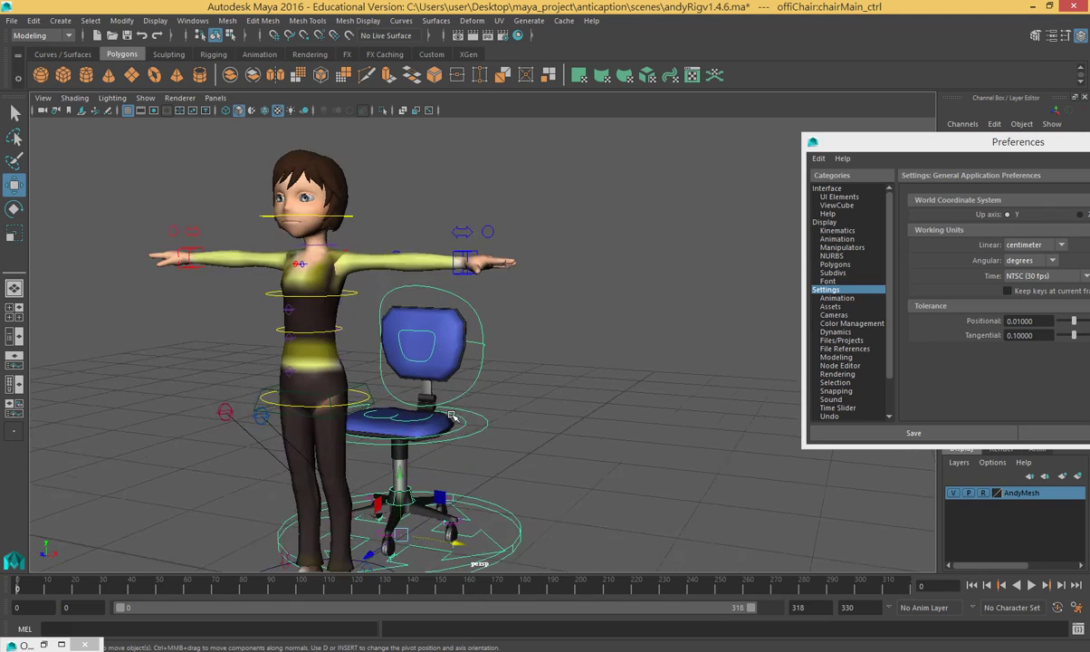
pyautogui.scroll(2, 453, 416)
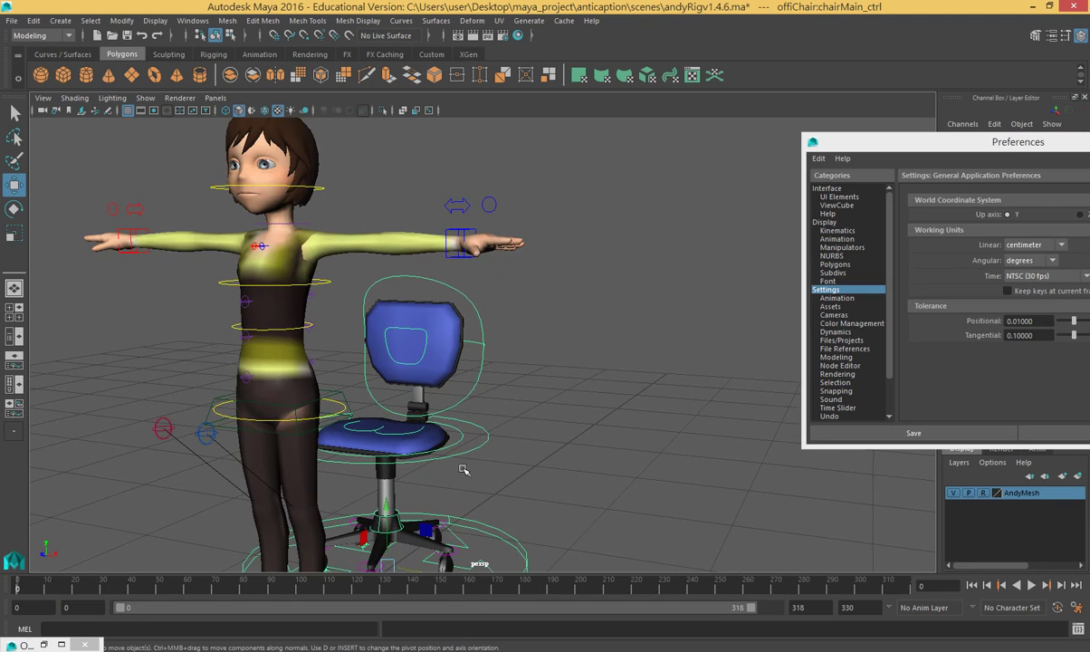
pyautogui.keyDown('alt'); pyautogui.moveTo(462, 469); pyautogui.dragTo(431, 390); pyautogui.keyUp('alt')
pyautogui.keyDown('alt'); pyautogui.moveTo(431, 390); pyautogui.dragTo(331, 408, button='middle'); pyautogui.keyUp('alt')
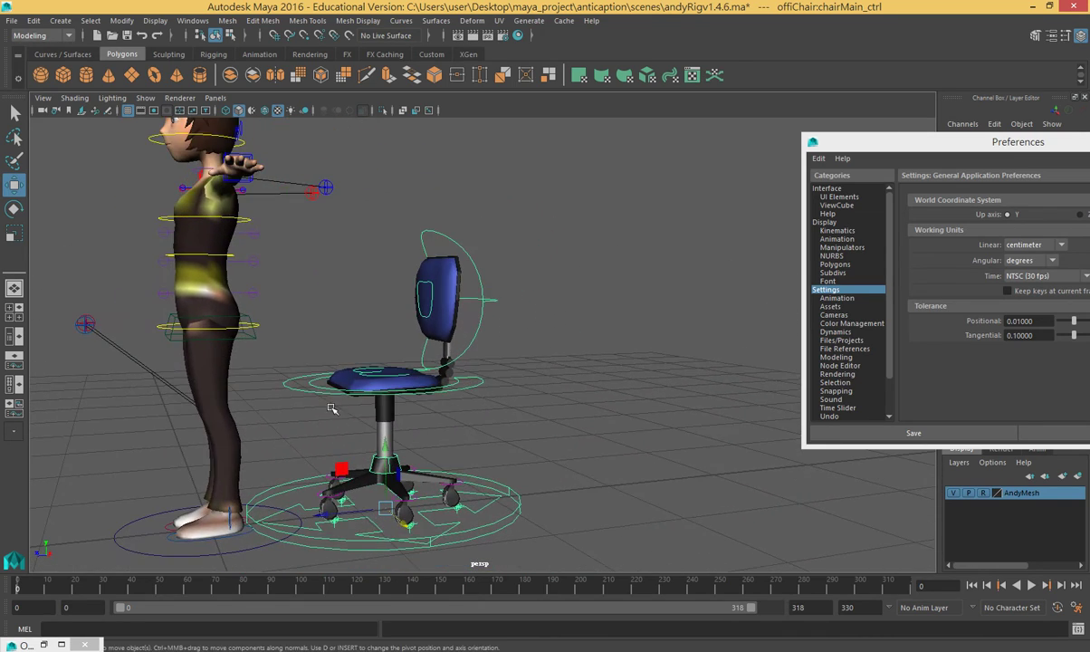
# Step: Move the chair forward with its main control so that its base reaches the character's feet
pyautogui.click(258, 335)
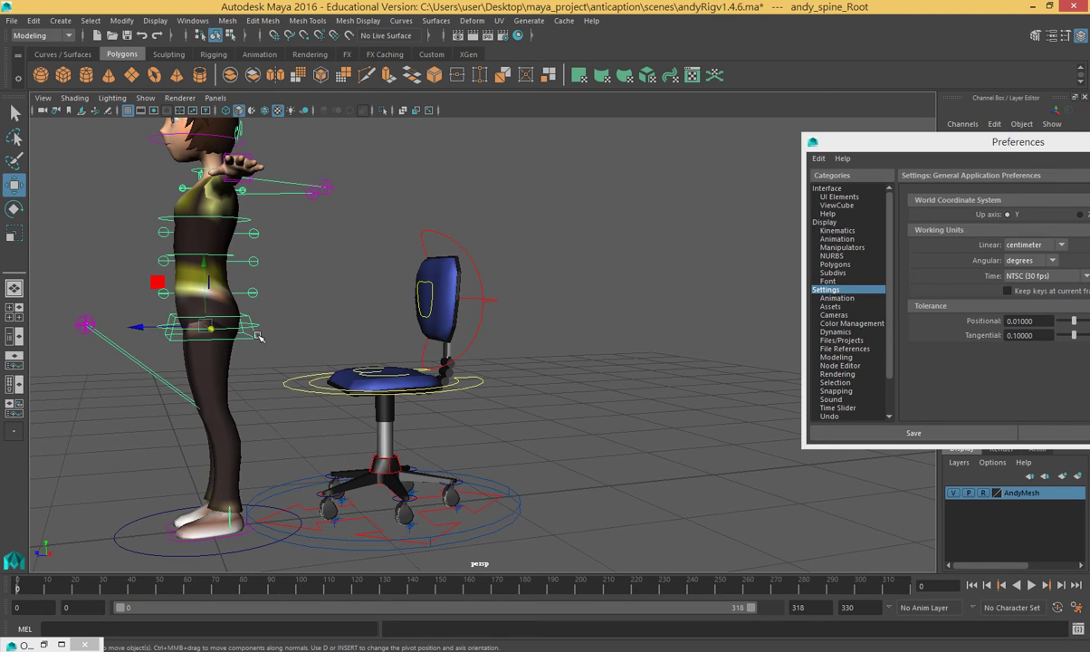
pyautogui.click(122, 548)
pyautogui.click(376, 548)
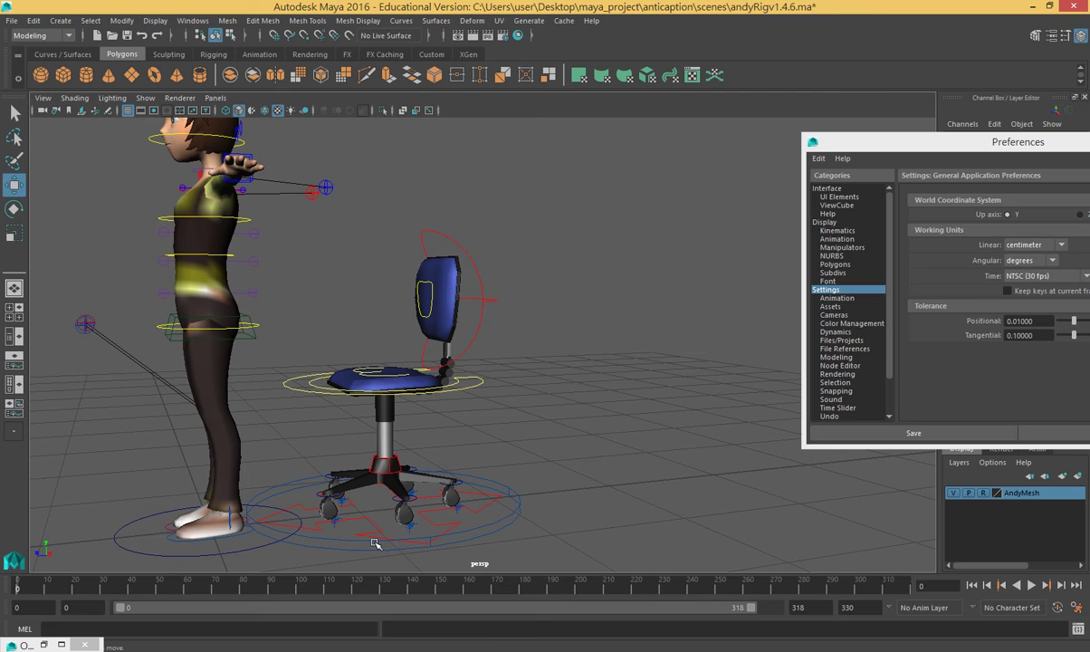
pyautogui.click(376, 542)
pyautogui.moveTo(329, 513); pyautogui.dragTo(238, 452)
# Step: Move andy_spine_Root back over the seat and lower it so that the character's knees bend
pyautogui.click(241, 316)
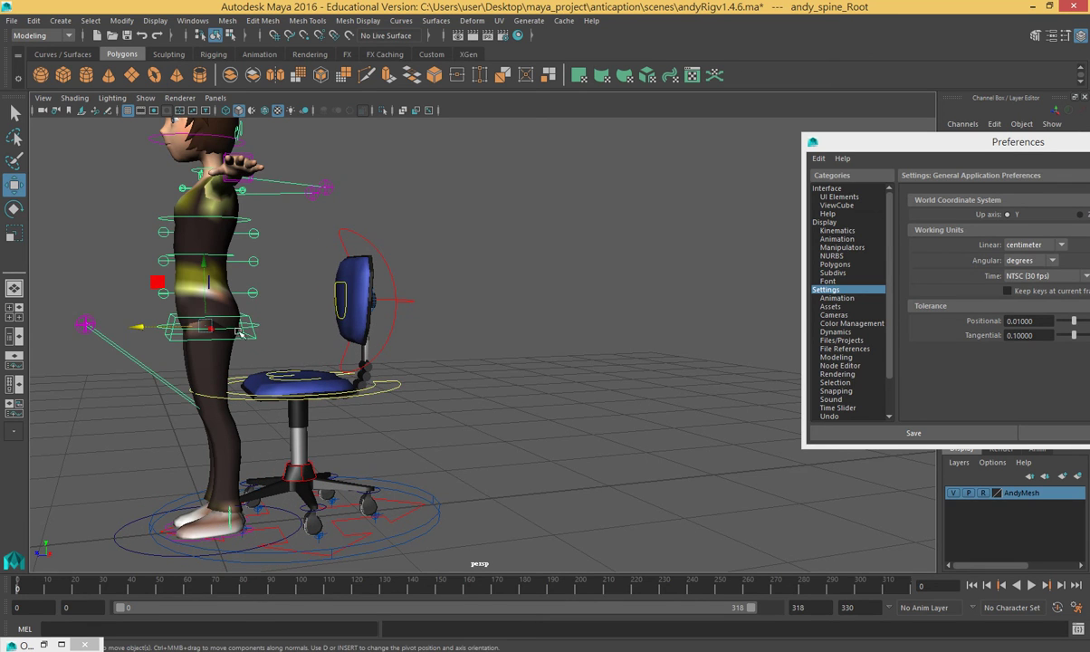
pyautogui.moveTo(142, 324); pyautogui.dragTo(194, 323)
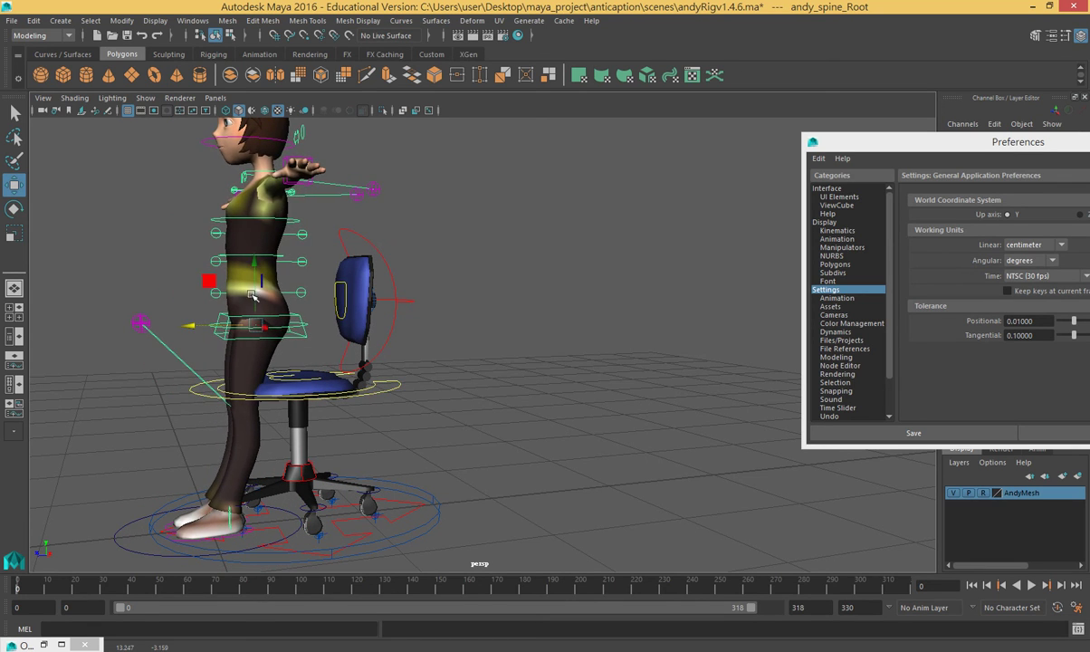
pyautogui.moveTo(256, 265); pyautogui.dragTo(248, 288)
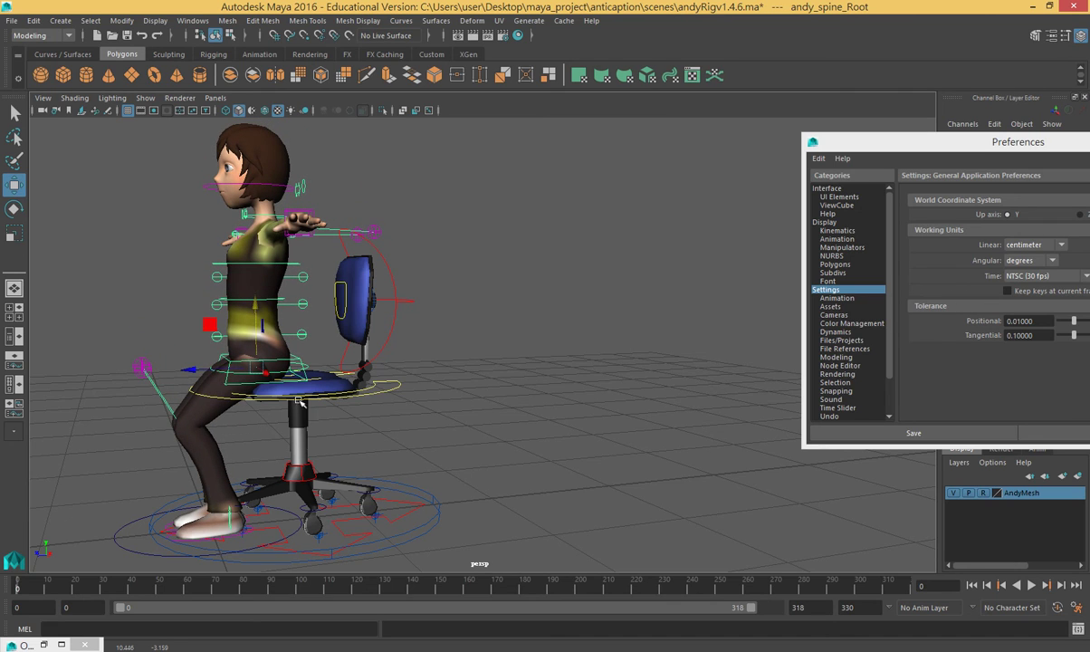
# Step: Scale the chair down uniformly to about 0.23 with chairMain_ctrl to suit the bent-knee character
pyautogui.click(253, 556)
pyautogui.press('r')
pyautogui.moveTo(313, 540); pyautogui.dragTo(229, 519)
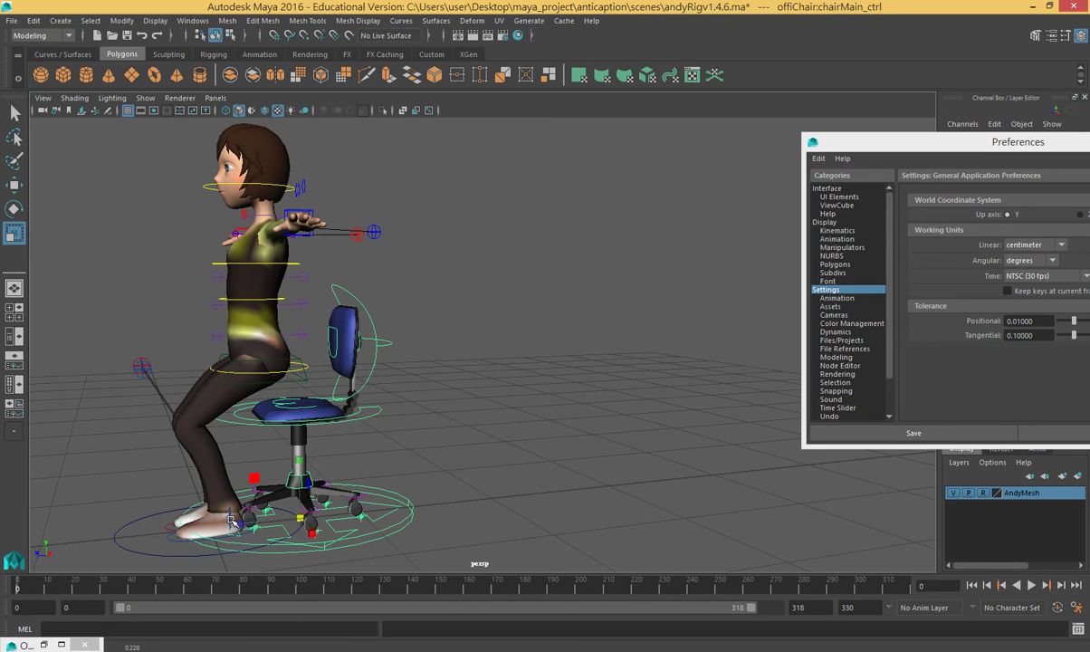
# Step: Move andy_spine_Root farther back and down so that the character's hips rest on the chair seat
pyautogui.click(301, 378)
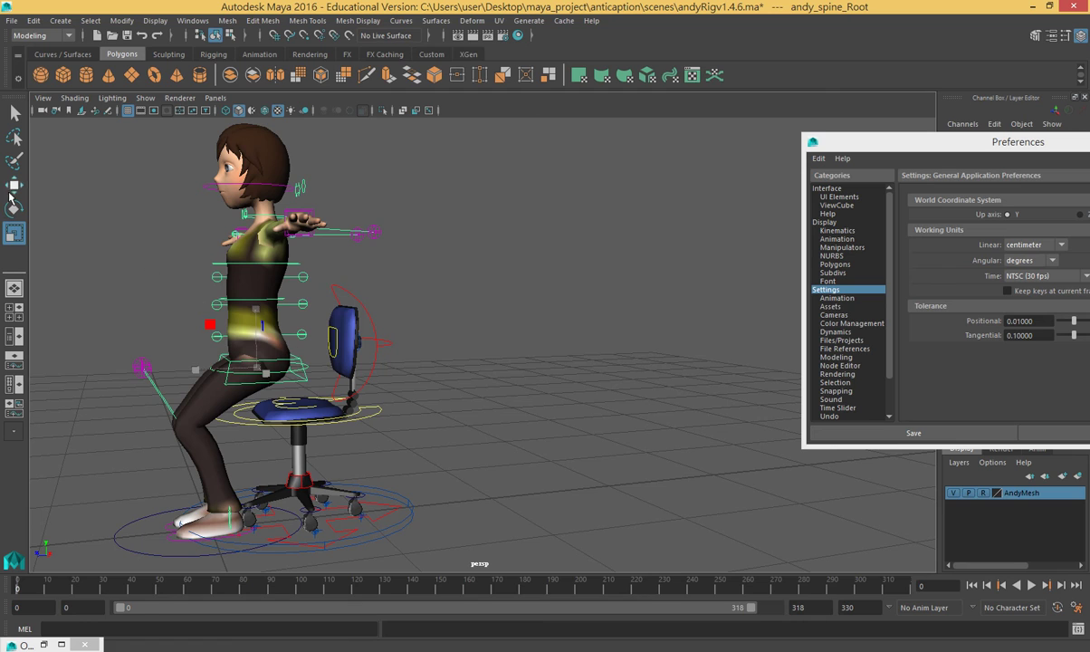
pyautogui.press('w')
pyautogui.moveTo(192, 369); pyautogui.dragTo(212, 390)
pyautogui.moveTo(280, 331); pyautogui.dragTo(296, 331)
# Step: Inspect the sitting pose from several sides, checking the hips against the seat and the back against the backrest
pyautogui.keyDown('alt'); pyautogui.moveTo(272, 409); pyautogui.dragTo(595, 430); pyautogui.keyUp('alt')
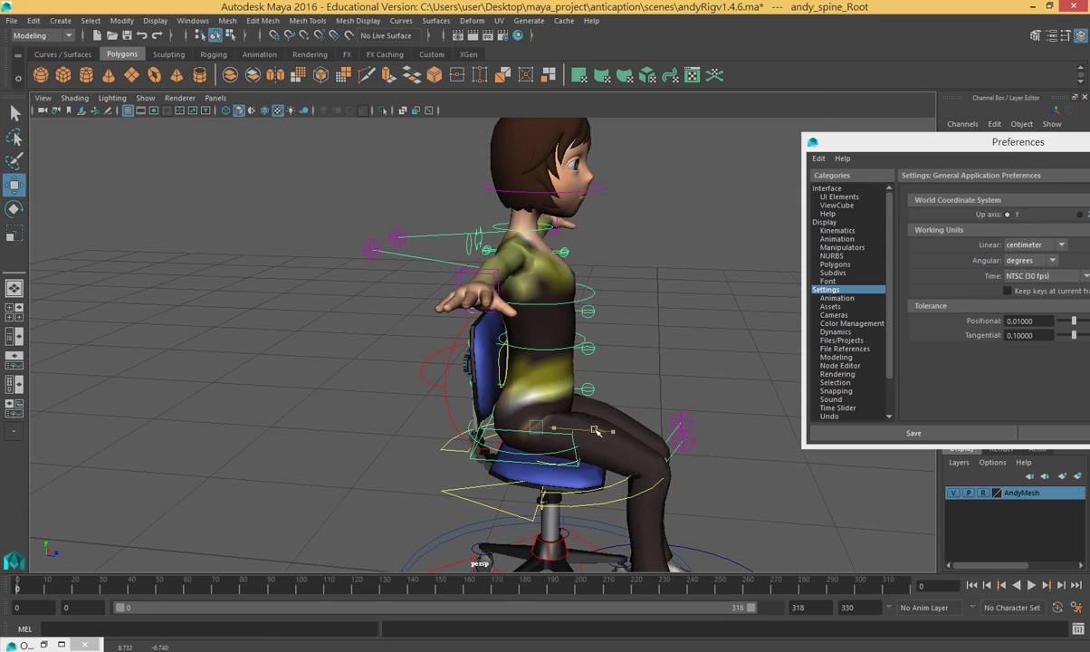
pyautogui.keyDown('alt'); pyautogui.moveTo(516, 445); pyautogui.dragTo(394, 489); pyautogui.keyUp('alt')
pyautogui.keyDown('alt'); pyautogui.moveTo(414, 531); pyautogui.dragTo(438, 505); pyautogui.keyUp('alt')
pyautogui.keyDown('alt'); pyautogui.moveTo(439, 504); pyautogui.dragTo(548, 503, button='right'); pyautogui.keyUp('alt')
pyautogui.keyDown('alt'); pyautogui.moveTo(547, 503); pyautogui.dragTo(530, 269); pyautogui.keyUp('alt')
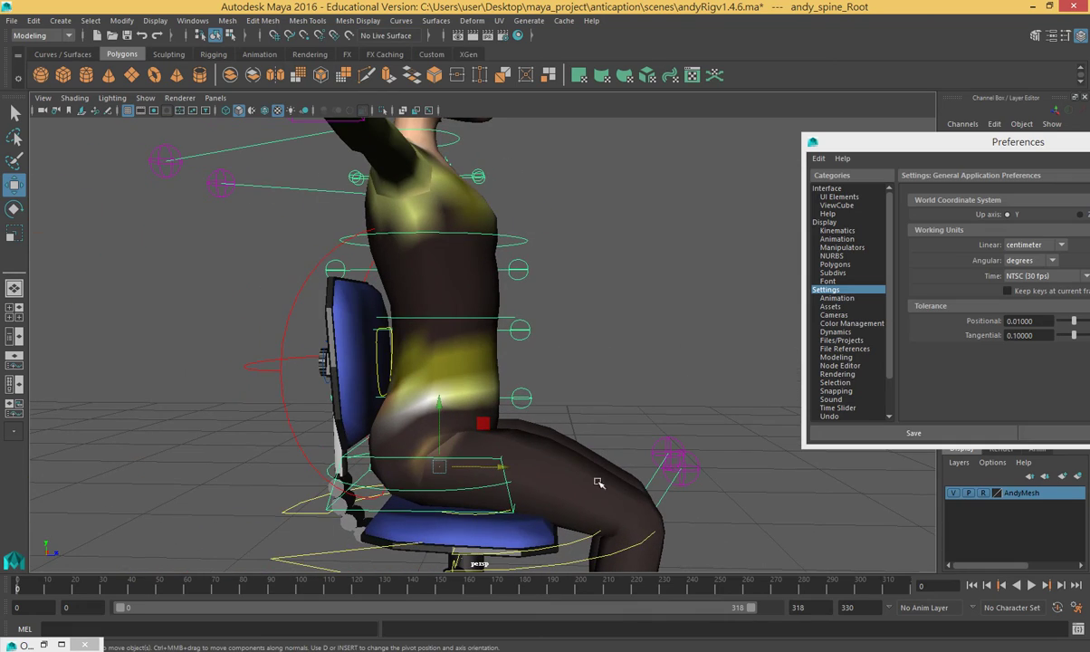
pyautogui.keyDown('alt'); pyautogui.moveTo(599, 396); pyautogui.dragTo(548, 442); pyautogui.keyUp('alt')
pyautogui.scroll(5, 372, 433)
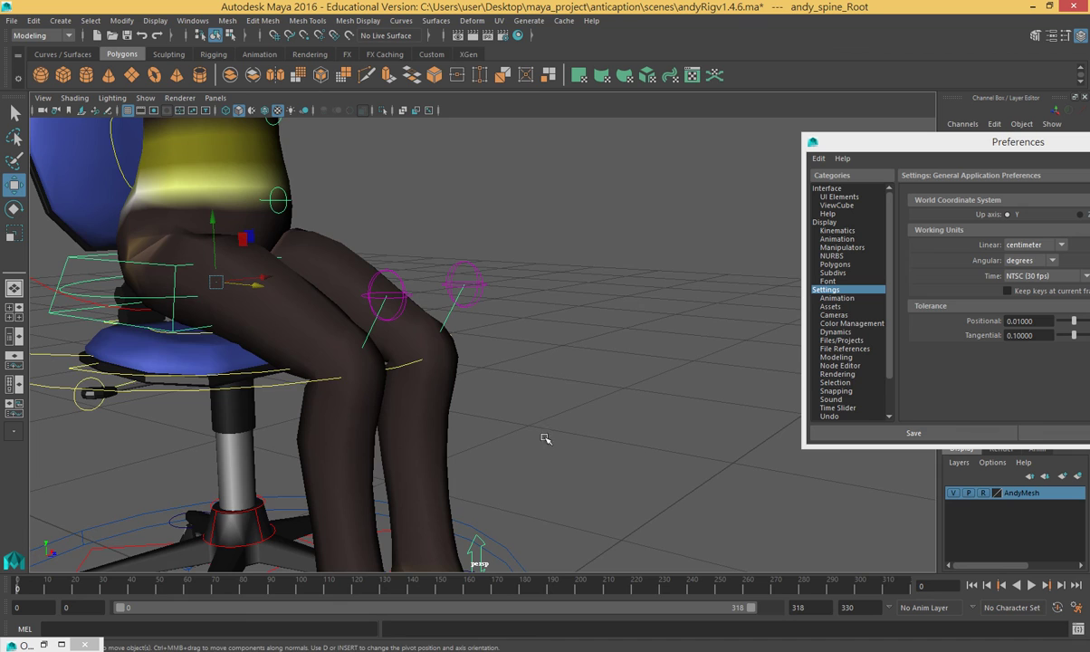
pyautogui.scroll(-5, 548, 442)
# Step: Save the scene as a new Maya Binary file named andyRig_sitting.mb in the project's scenes folder
pyautogui.click(11, 20)
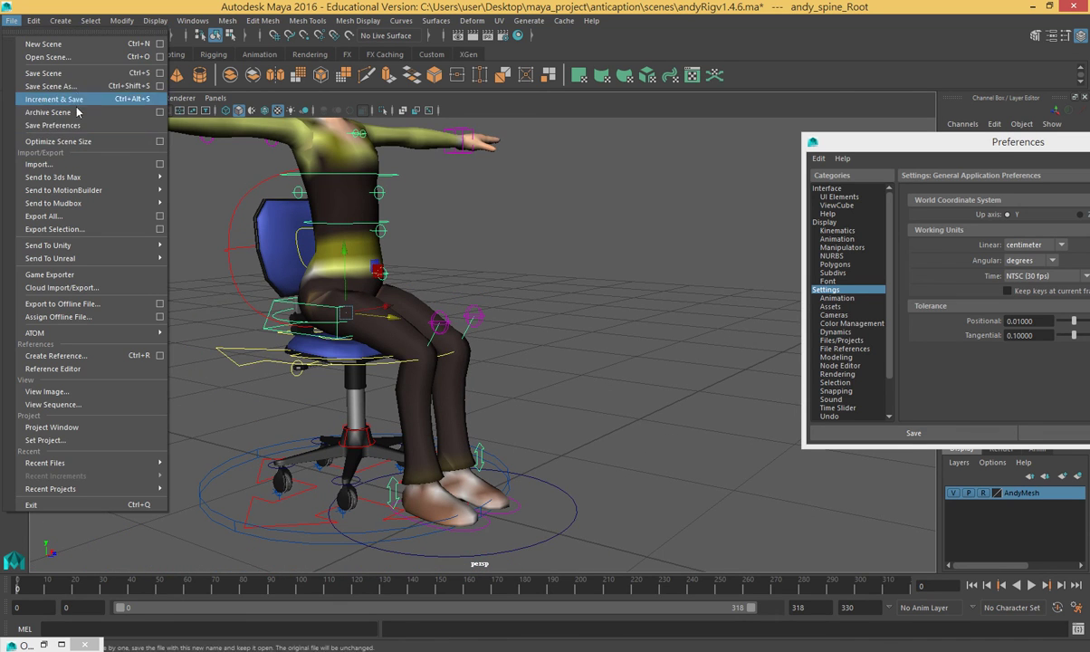
pyautogui.click(54, 86)
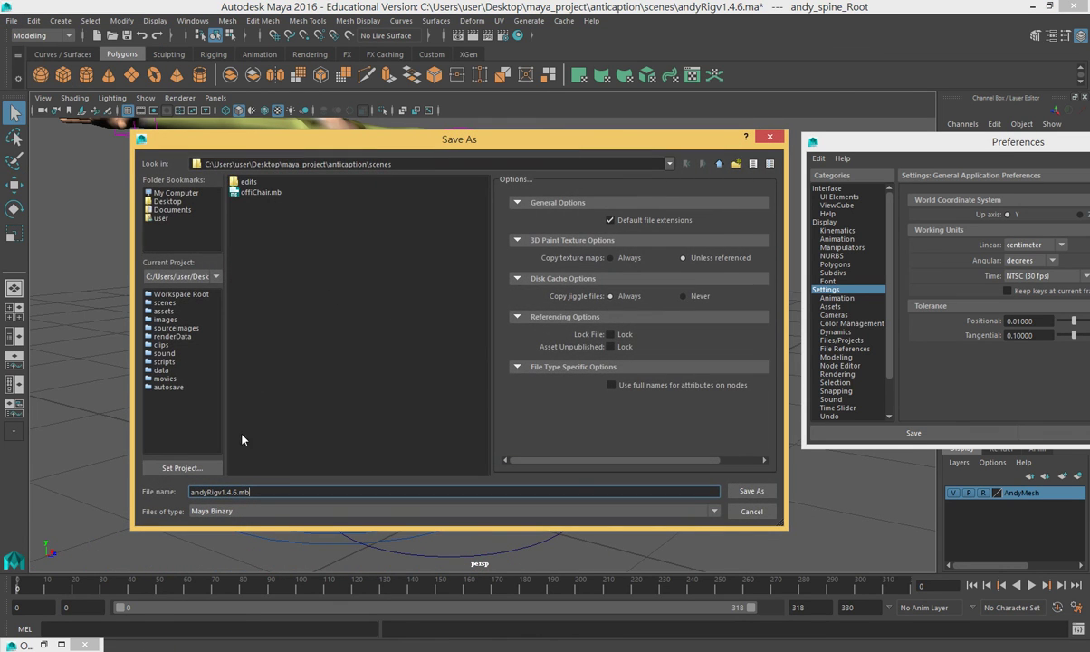
pyautogui.moveTo(222, 492); pyautogui.dragTo(294, 491)
pyautogui.write('P')
pyautogui.press('BackSpace')
pyautogui.press('BackSpace')
pyautogui.write('_sitting')
pyautogui.click(751, 490)
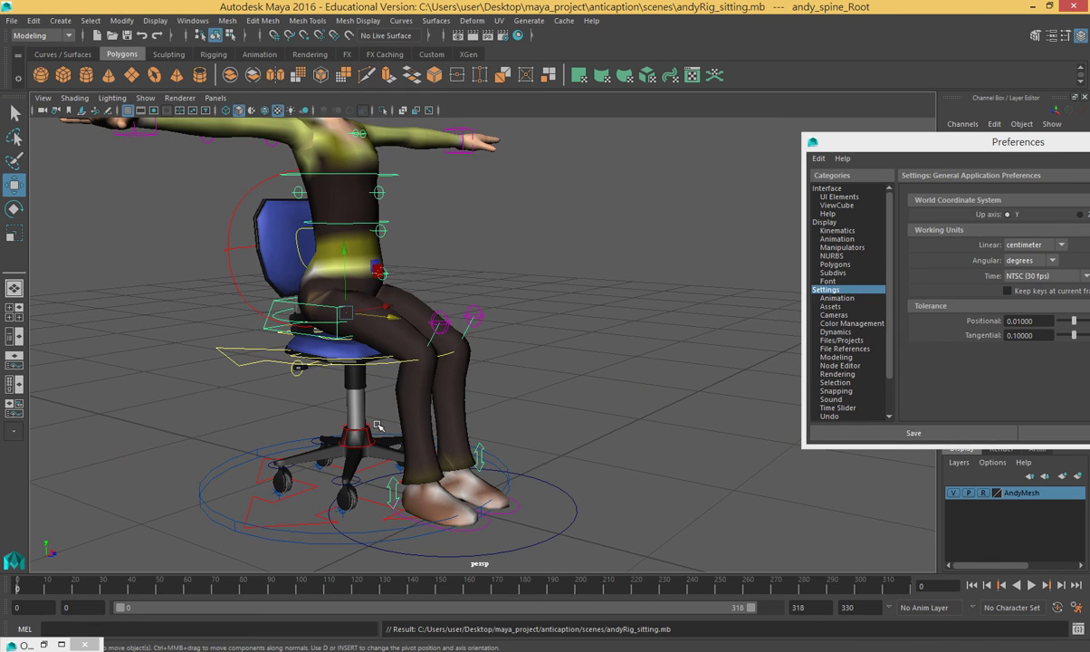
pyautogui.press('F2')
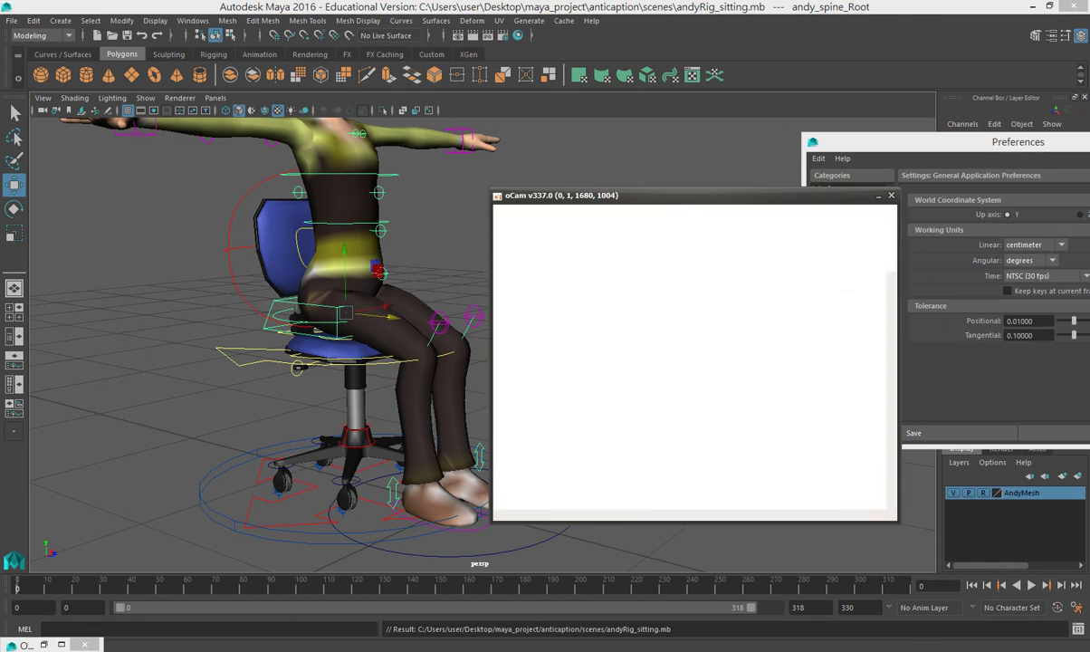